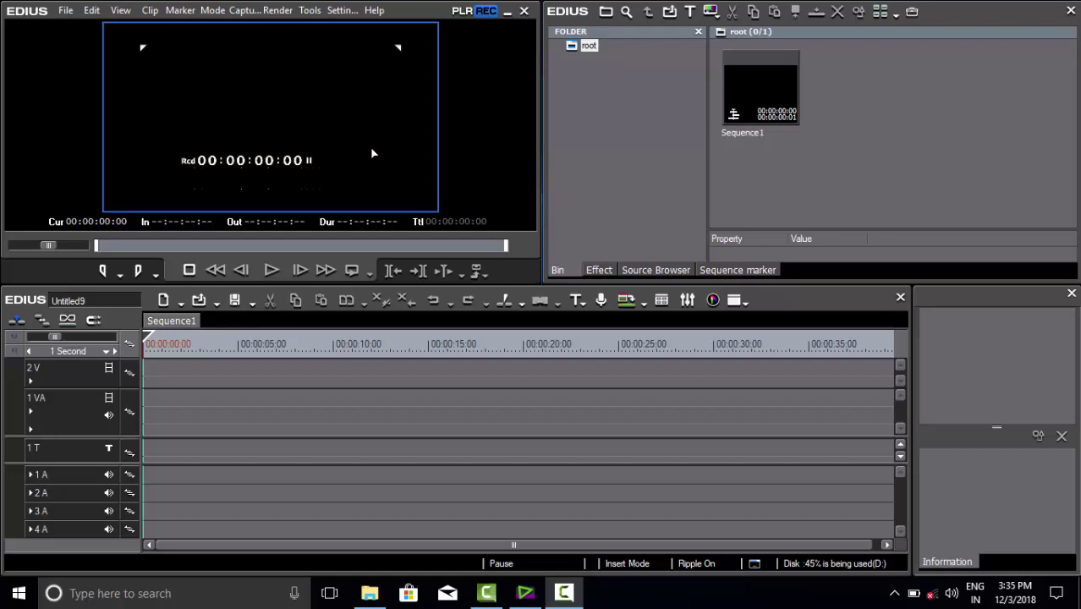
Start opening an existing project, look through the edius 7 folder, and browse to Local Disk (E:).
{"action": "left_click", "coordinate": [64, 12]}
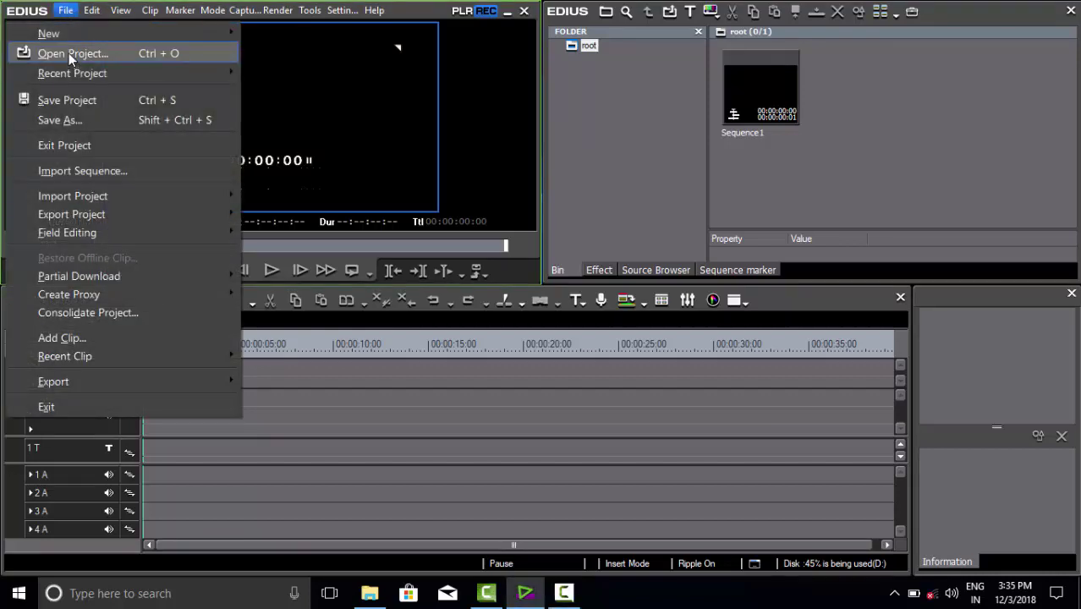
{"action": "left_click", "coordinate": [69, 53]}
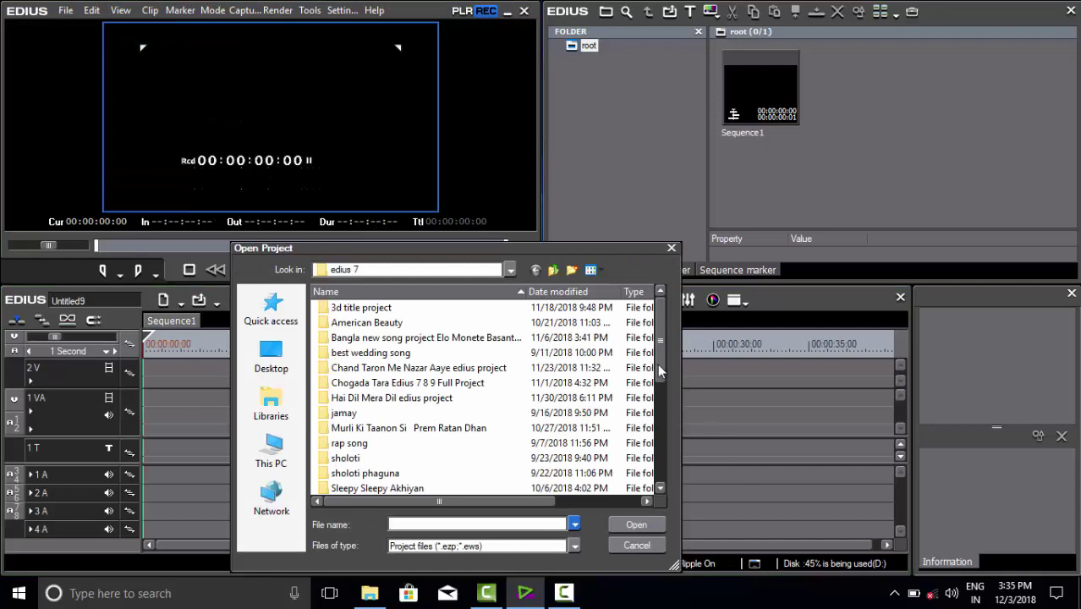
{"action": "left_click_drag", "start_coordinate": [658, 364], "coordinate": [660, 440]}
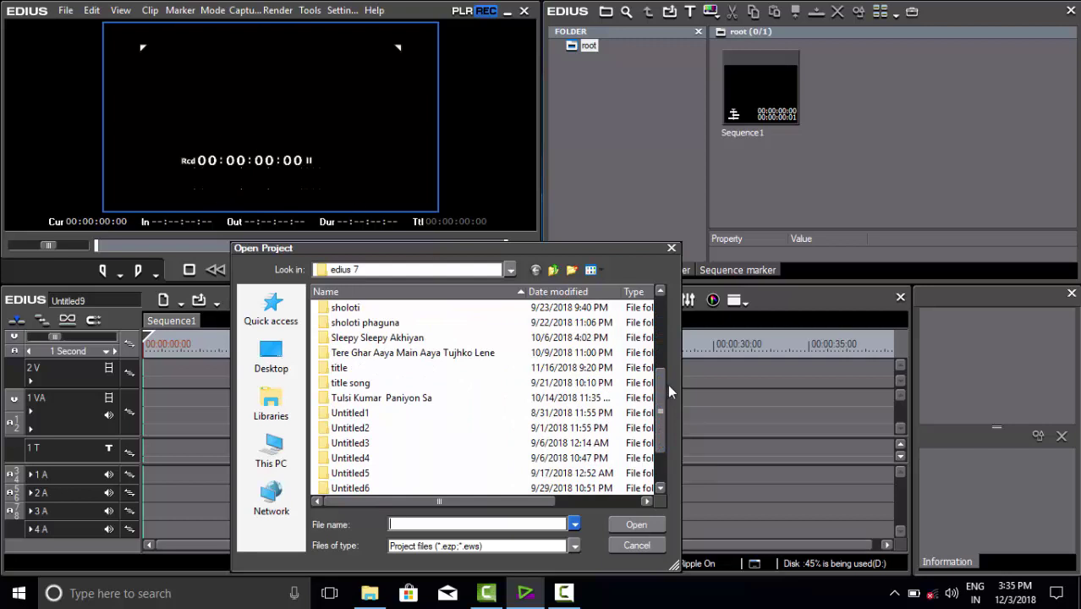
{"action": "left_click_drag", "start_coordinate": [663, 411], "coordinate": [660, 330]}
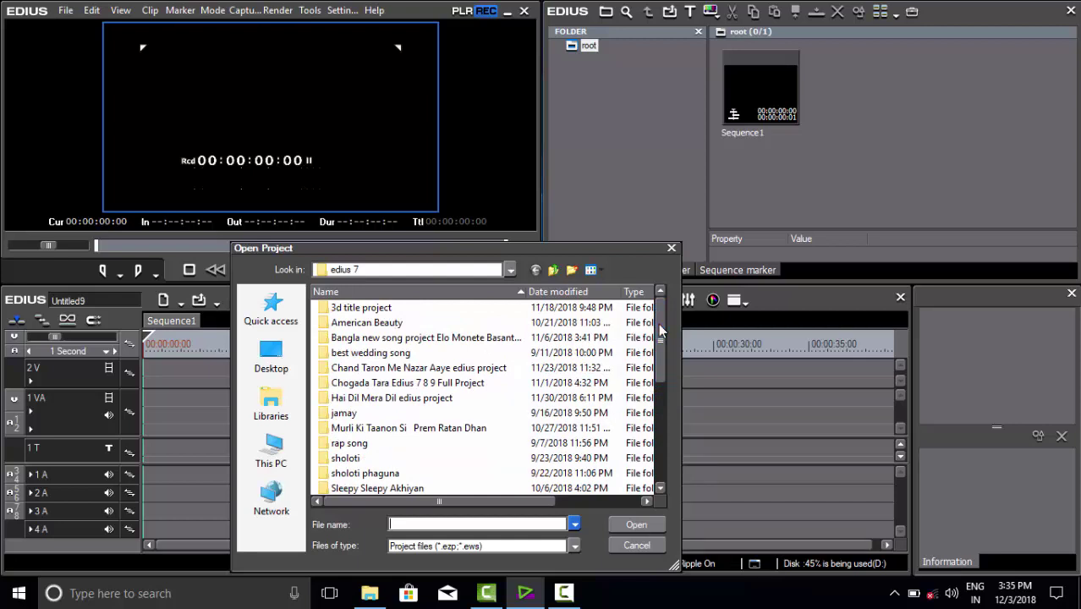
{"action": "left_click", "coordinate": [553, 271]}
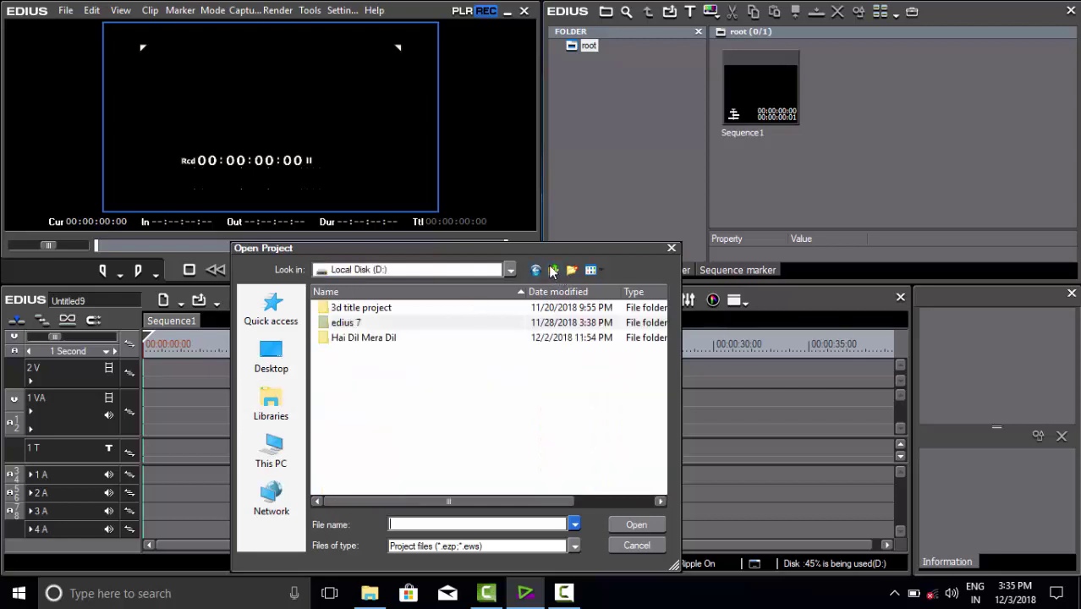
{"action": "left_click", "coordinate": [551, 271]}
{"action": "scroll", "coordinate": [483, 376], "scroll_direction": "down", "scroll_amount": 3}
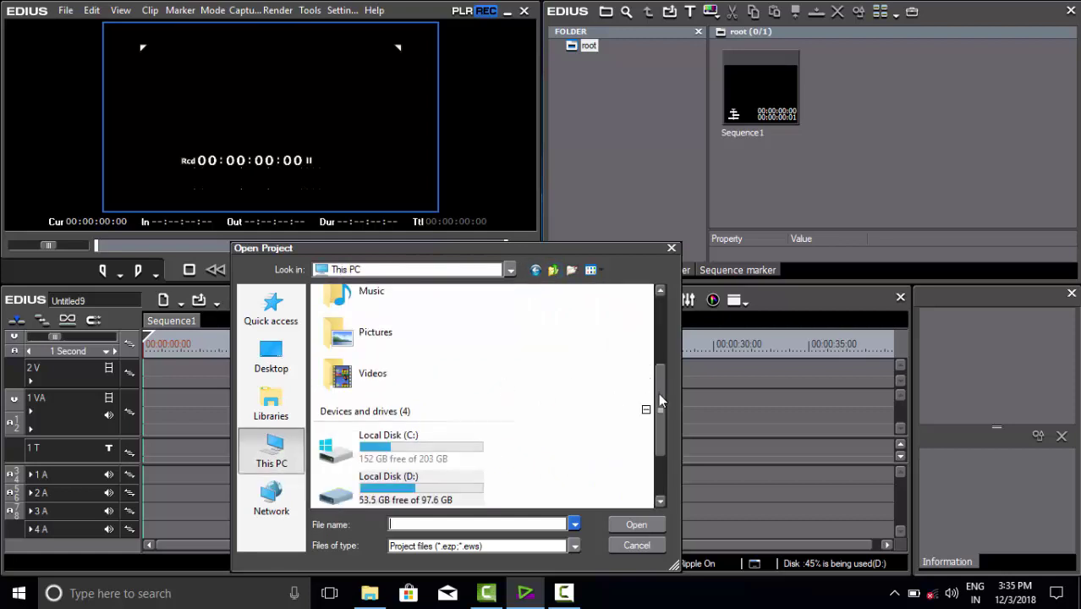
{"action": "left_click_drag", "start_coordinate": [660, 401], "coordinate": [661, 429]}
{"action": "double_click", "coordinate": [389, 436]}
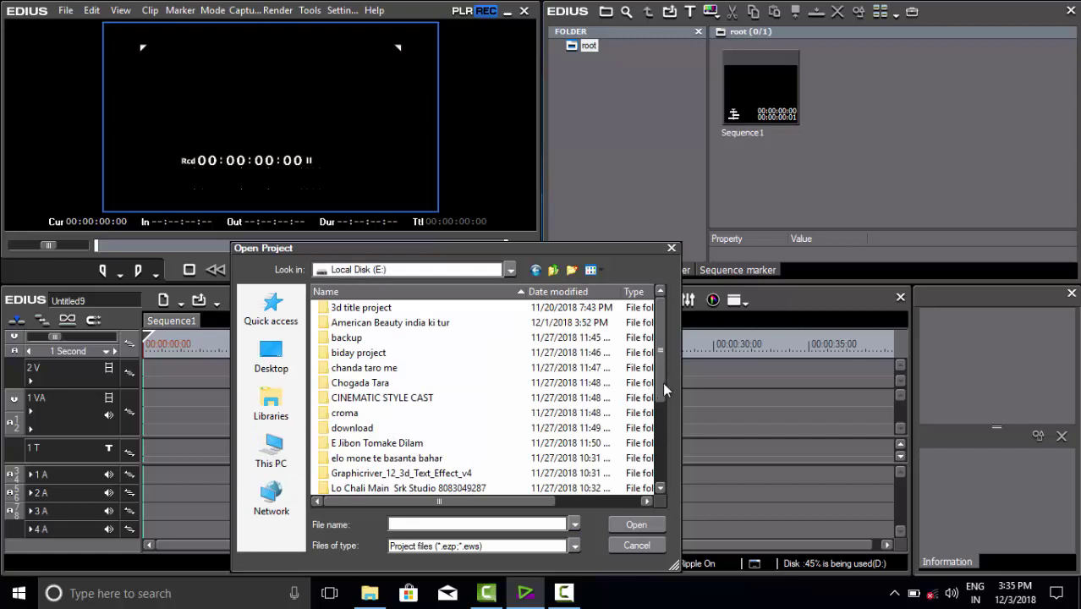
Open the Untitled7 project from the Pal Jalebi folder on Local Disk (E:).
{"action": "mouse_move", "coordinate": [662, 385]}
{"action": "left_mouse_down"}
{"action": "mouse_move", "coordinate": [663, 401]}
{"action": "mouse_move", "coordinate": [665, 378]}
{"action": "left_mouse_up"}
{"action": "left_click_drag", "start_coordinate": [662, 363], "coordinate": [660, 420]}
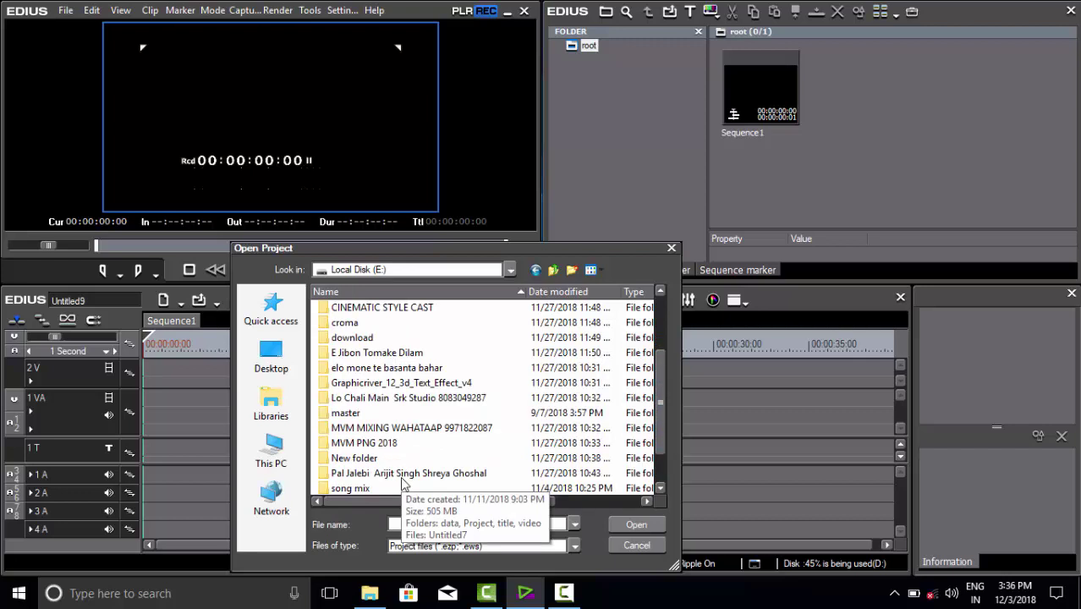
{"action": "double_click", "coordinate": [373, 474]}
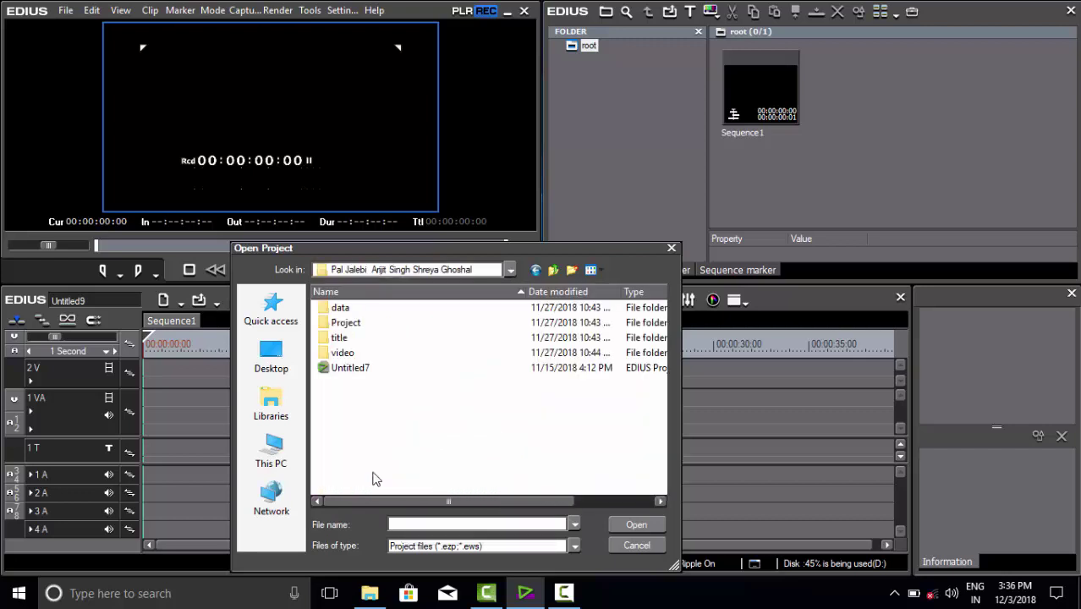
{"action": "left_click", "coordinate": [354, 369]}
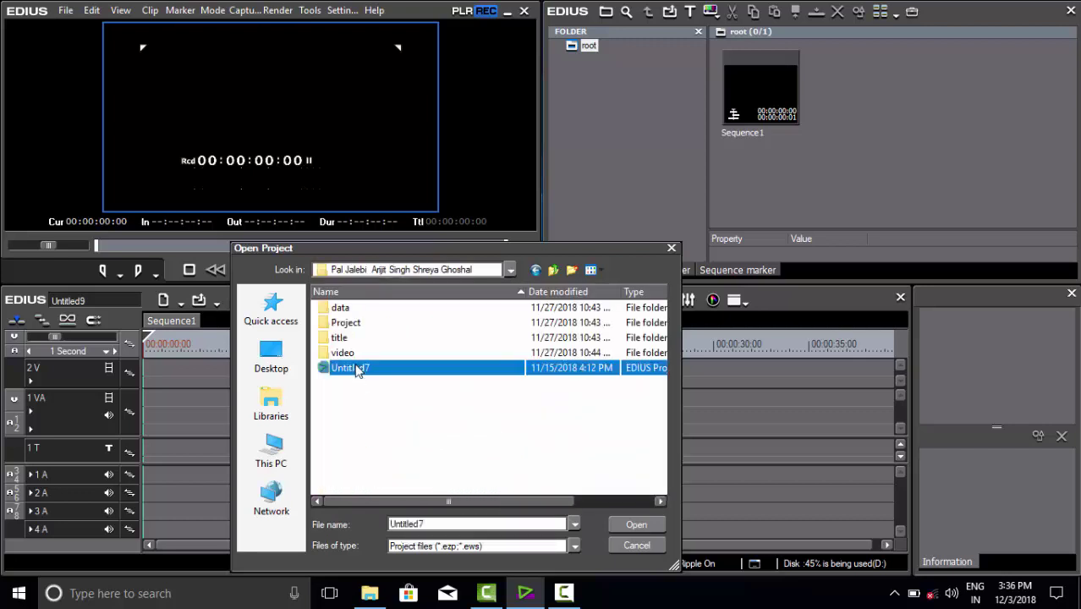
{"action": "left_click", "coordinate": [639, 525]}
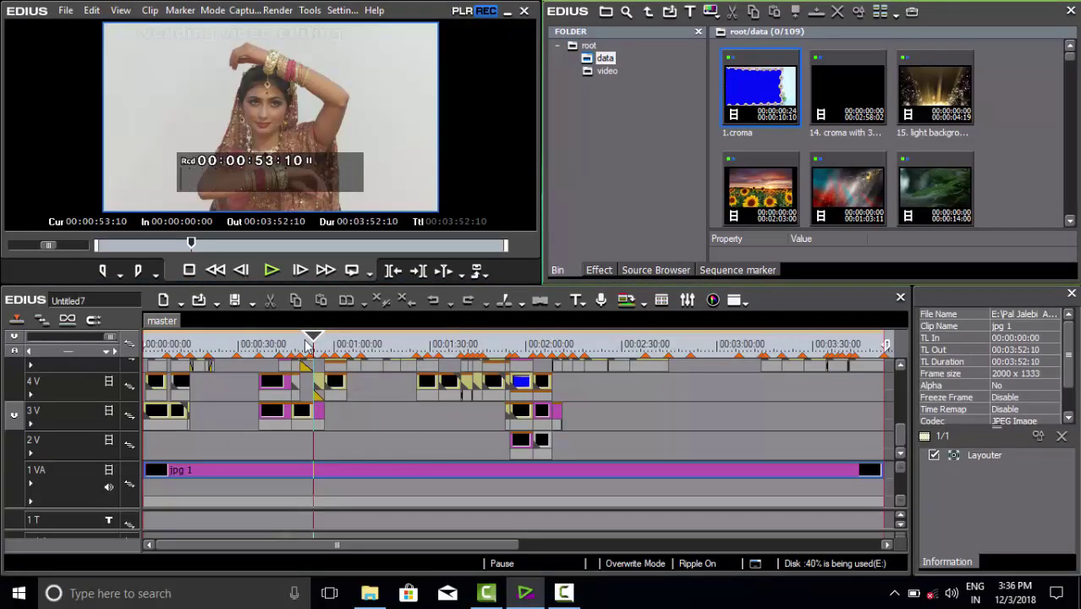
Preview the master sequence up to about 00:01:15:12 and look through the clips in the data bin folder.
{"action": "left_click_drag", "start_coordinate": [313, 343], "coordinate": [349, 343]}
{"action": "left_click_drag", "start_coordinate": [518, 380], "coordinate": [385, 449]}
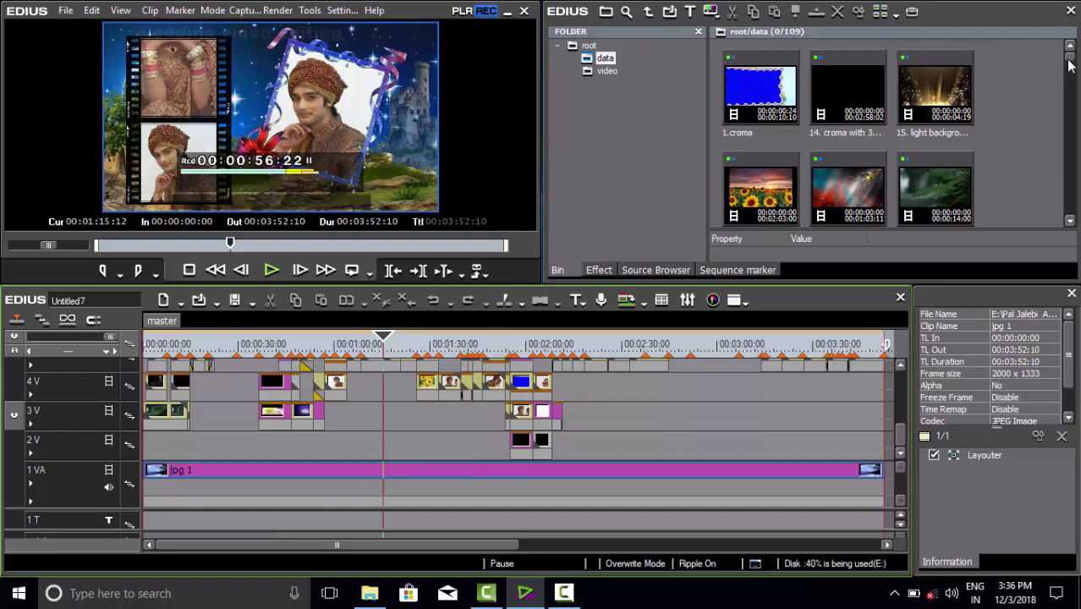
{"action": "left_click_drag", "start_coordinate": [1071, 69], "coordinate": [1071, 194]}
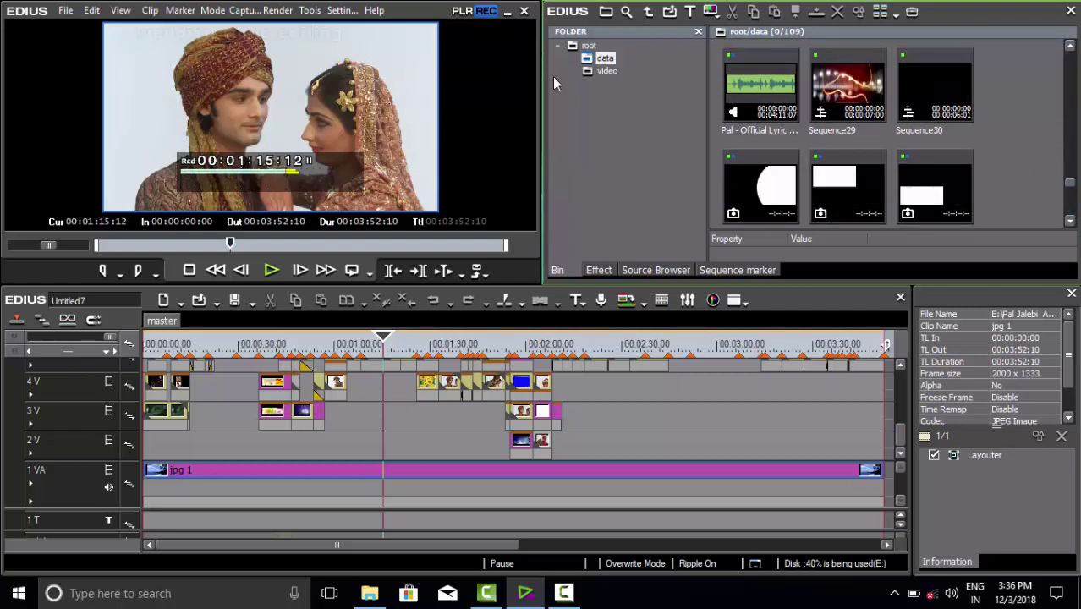
Create a new project named Untitled9 with the HD 1920x1080 29.97p 16:9 8bit preset.
{"action": "key", "text": "ctrl+n"}
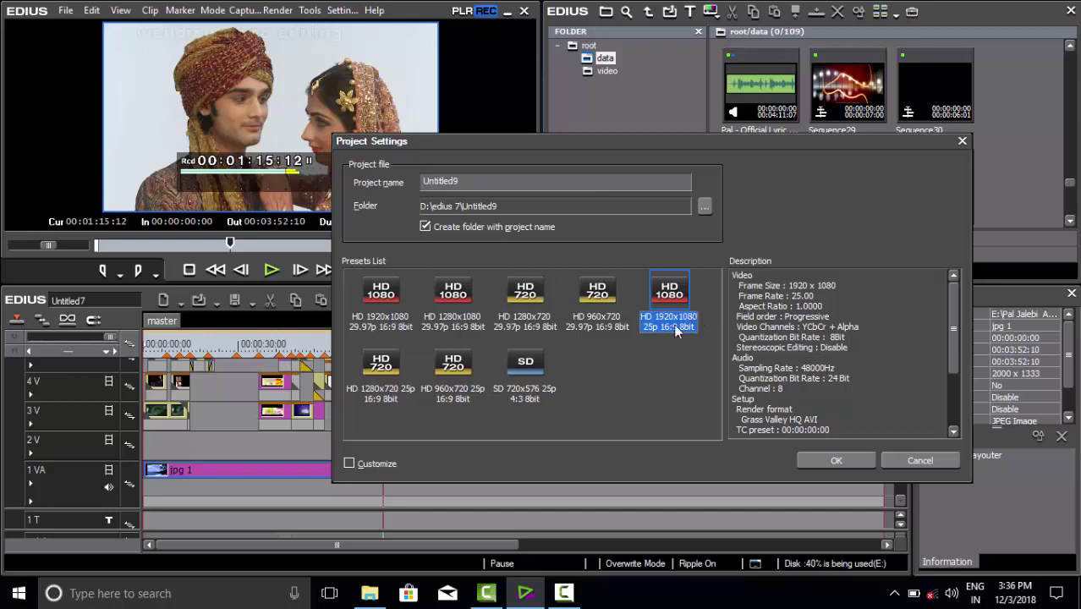
{"action": "left_click", "coordinate": [373, 309]}
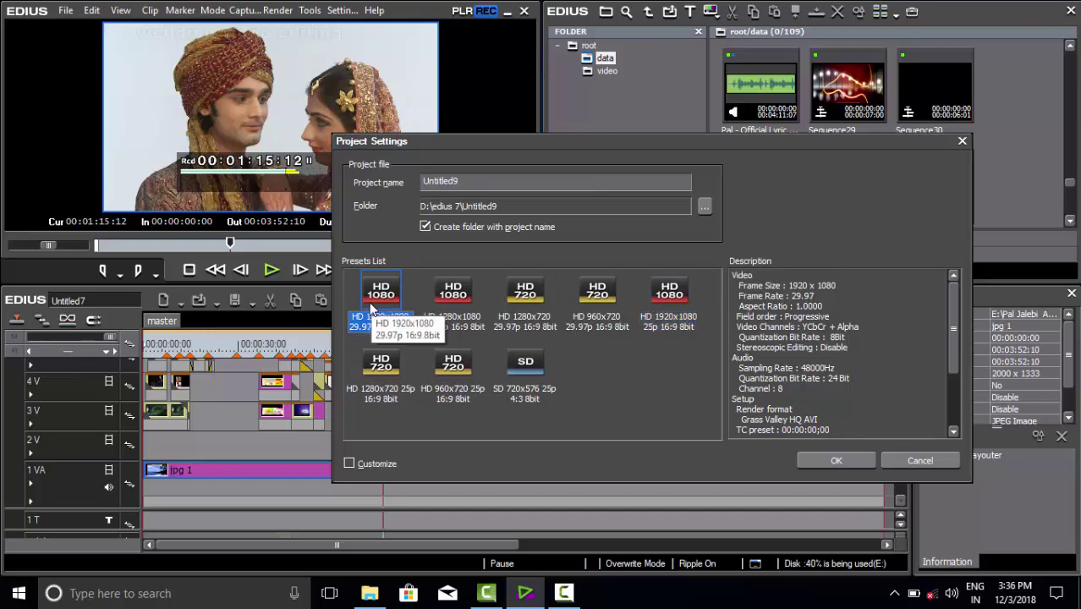
{"action": "left_click", "coordinate": [833, 462]}
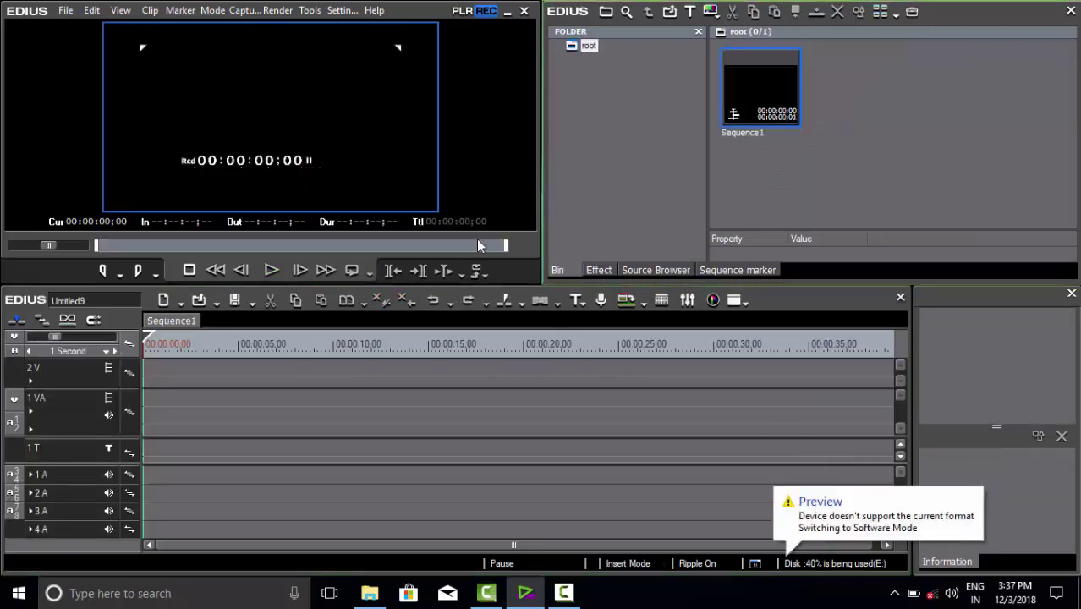
{"action": "key", "text": "ctrl+o"}
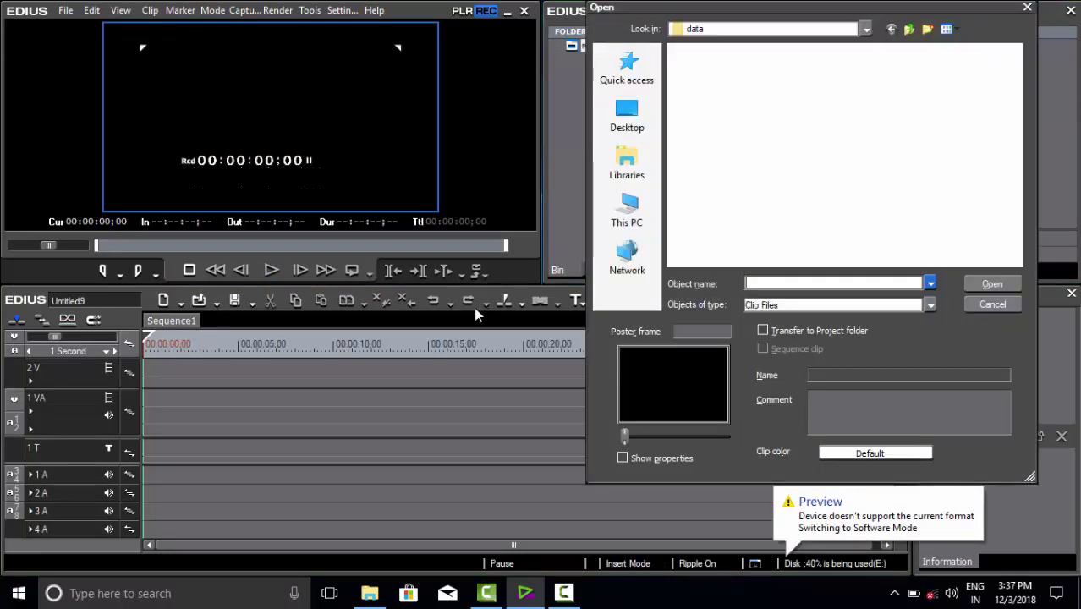
{"action": "left_click", "coordinate": [1027, 6]}
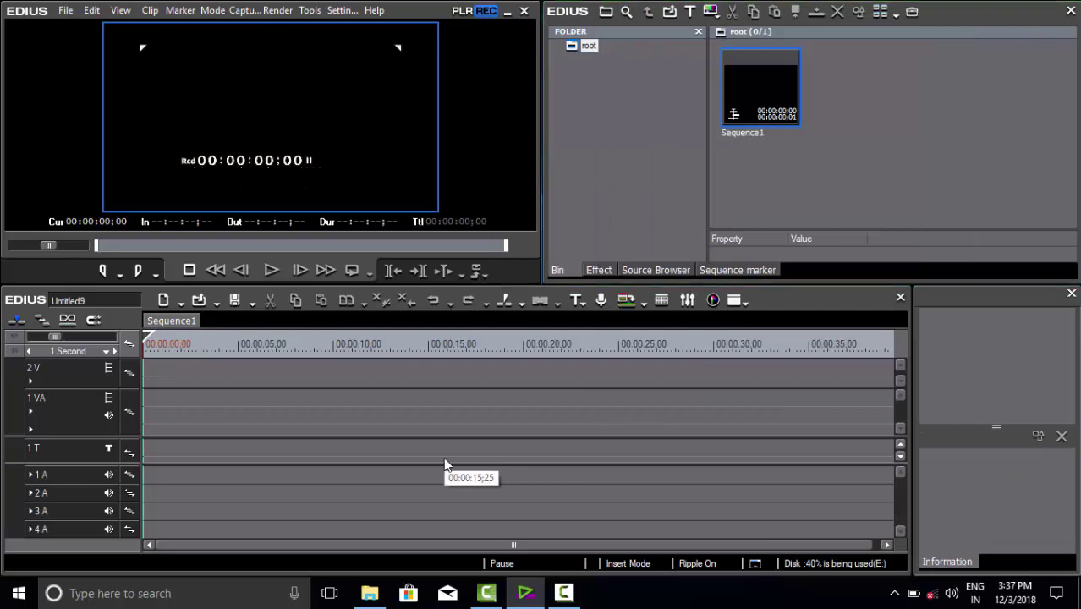
{"action": "key", "text": "ctrl+o"}
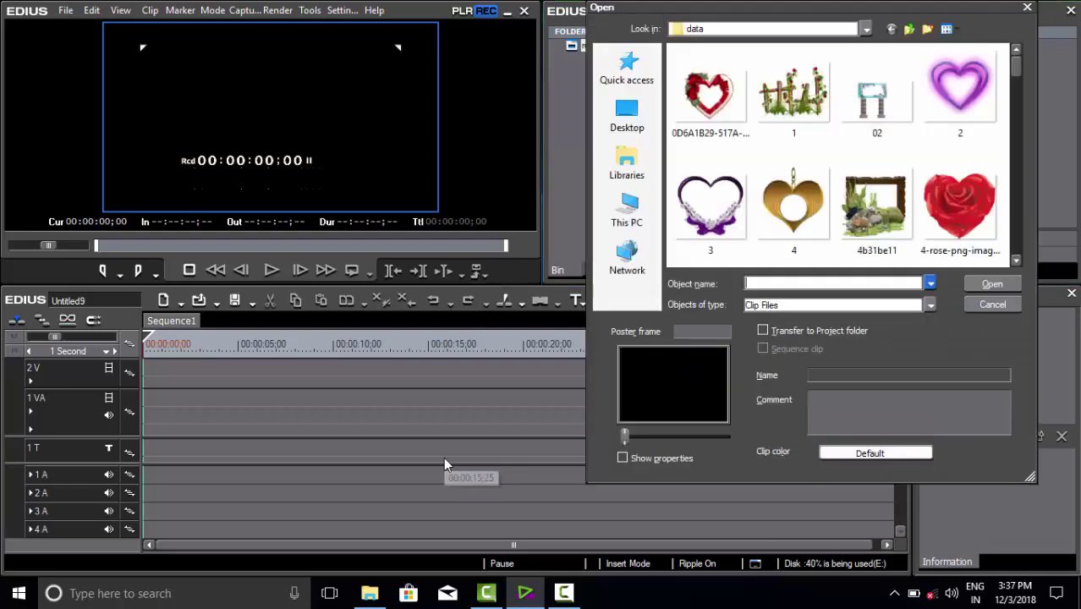
{"action": "left_click", "coordinate": [992, 305]}
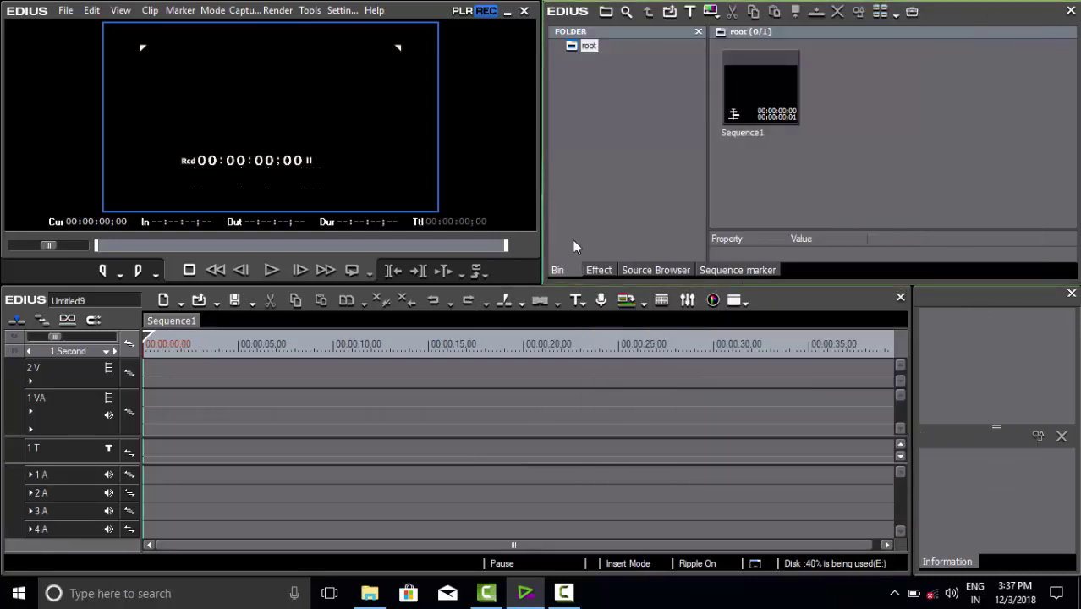
Start opening an existing project again and browse from the edius 7 folder to Local Disk (E:).
{"action": "left_click", "coordinate": [65, 10]}
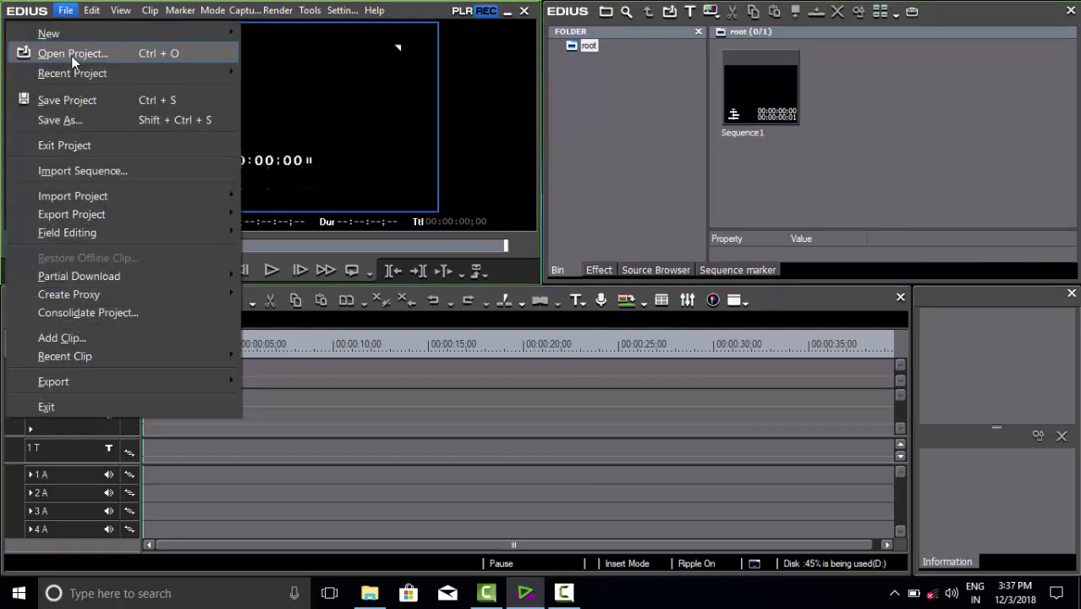
{"action": "left_click", "coordinate": [73, 56]}
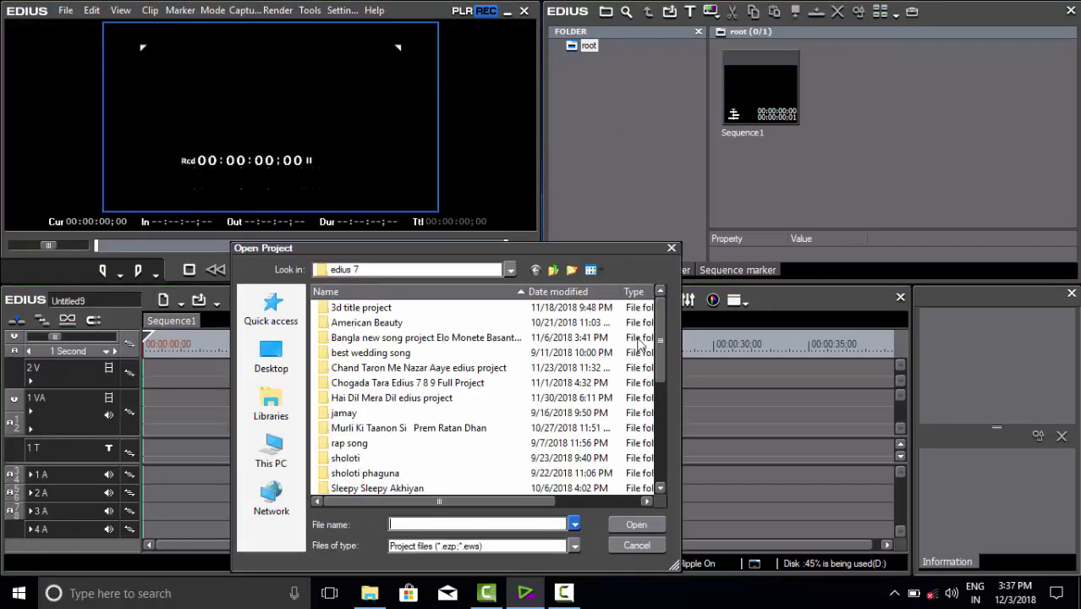
{"action": "left_click", "coordinate": [554, 270]}
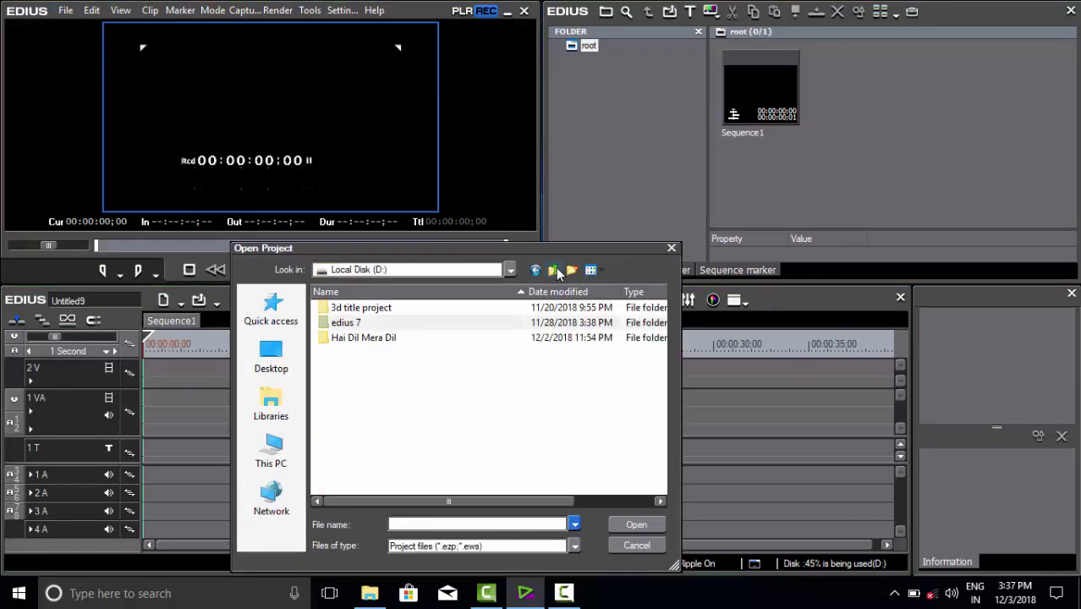
{"action": "left_click", "coordinate": [556, 271]}
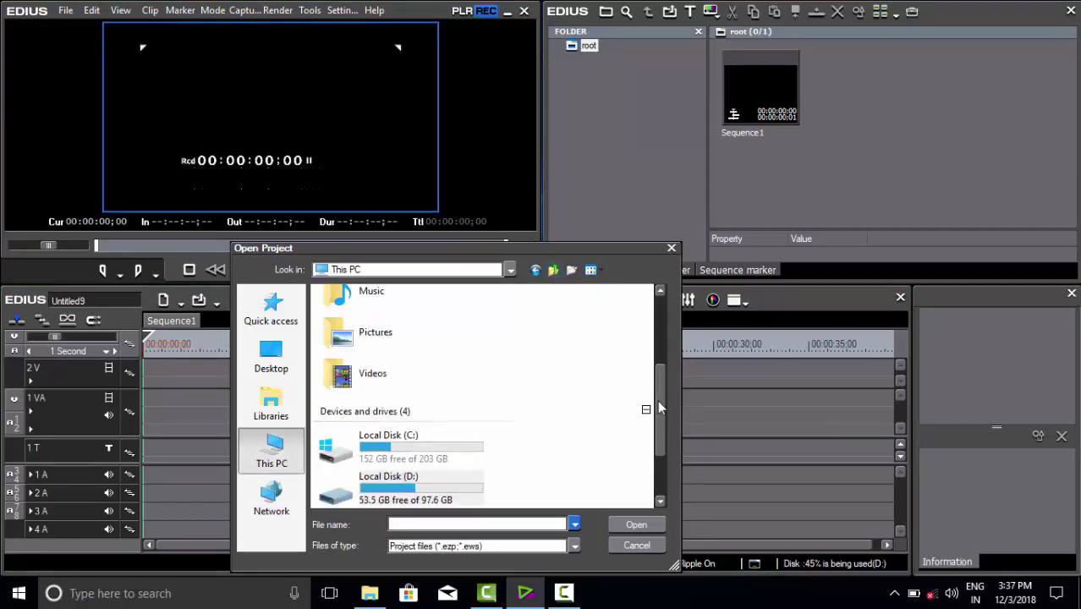
{"action": "left_click_drag", "start_coordinate": [657, 401], "coordinate": [657, 437]}
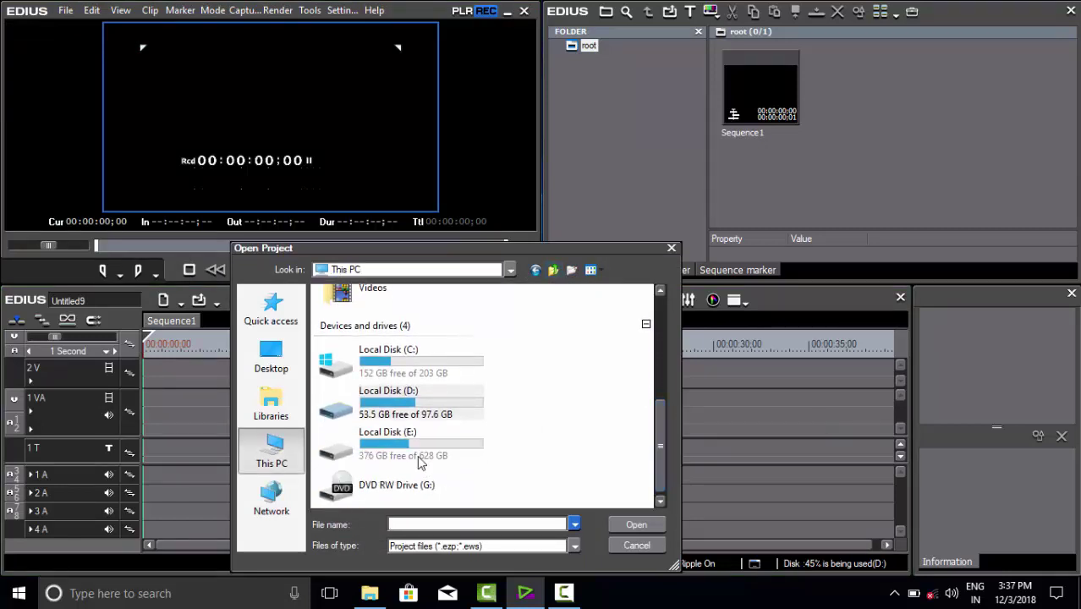
{"action": "double_click", "coordinate": [419, 461]}
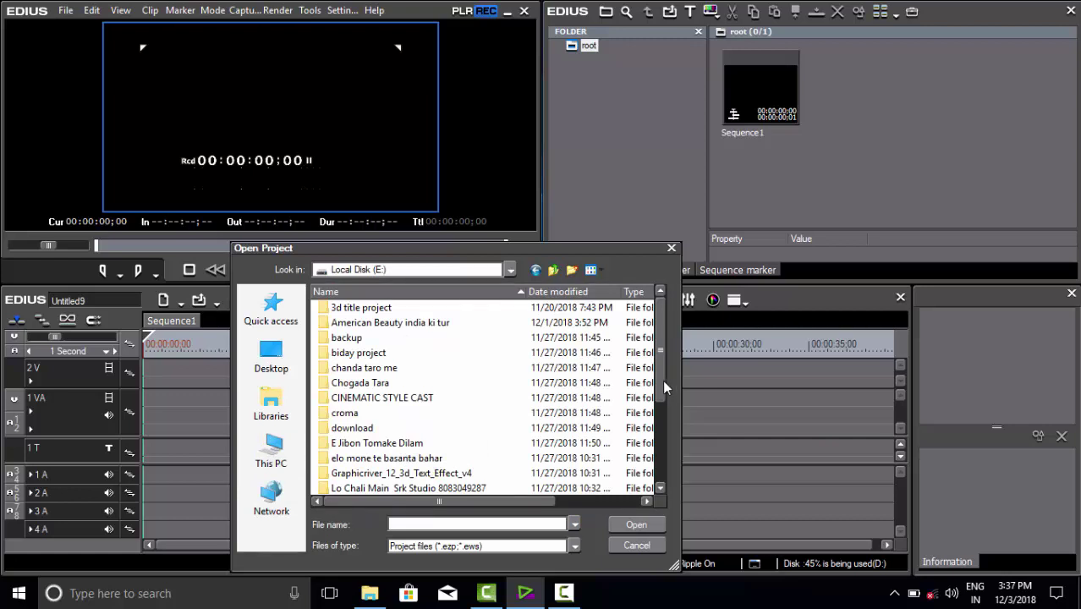
Reopen the Untitled7 project from the Pal Jalebi folder.
{"action": "mouse_move", "coordinate": [662, 380]}
{"action": "left_mouse_down"}
{"action": "mouse_move", "coordinate": [660, 420]}
{"action": "mouse_move", "coordinate": [664, 377]}
{"action": "left_mouse_up"}
{"action": "left_click_drag", "start_coordinate": [661, 371], "coordinate": [660, 412]}
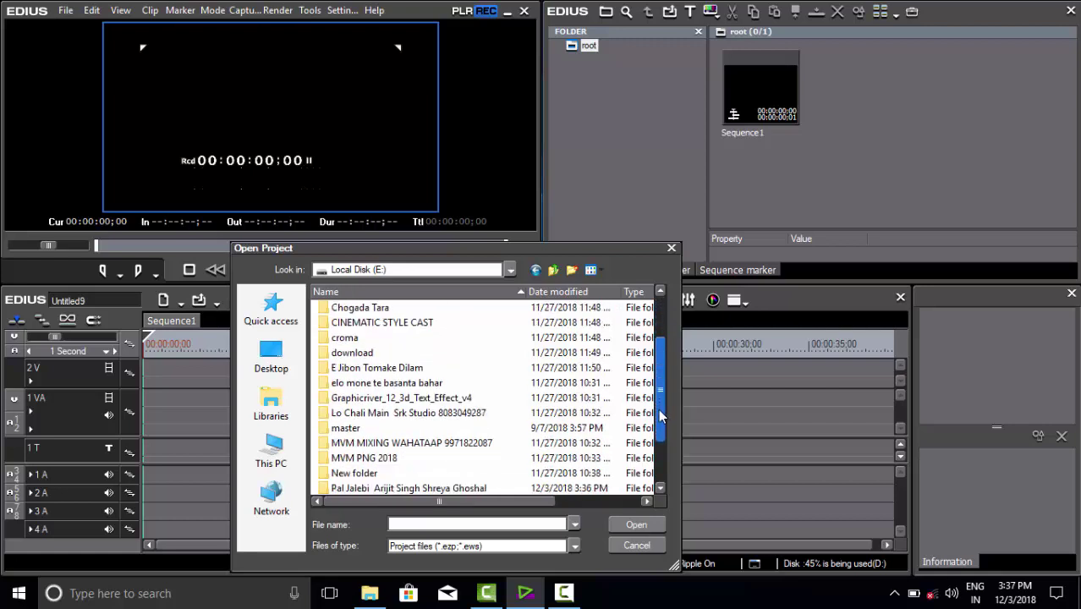
{"action": "double_click", "coordinate": [410, 488]}
{"action": "left_click", "coordinate": [359, 375]}
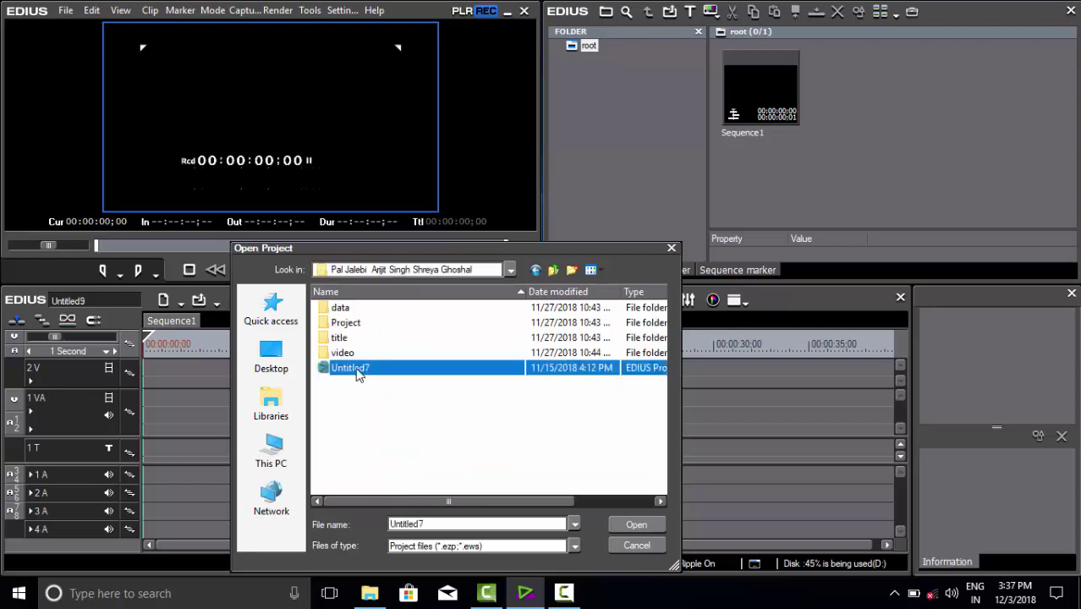
{"action": "left_click", "coordinate": [635, 524]}
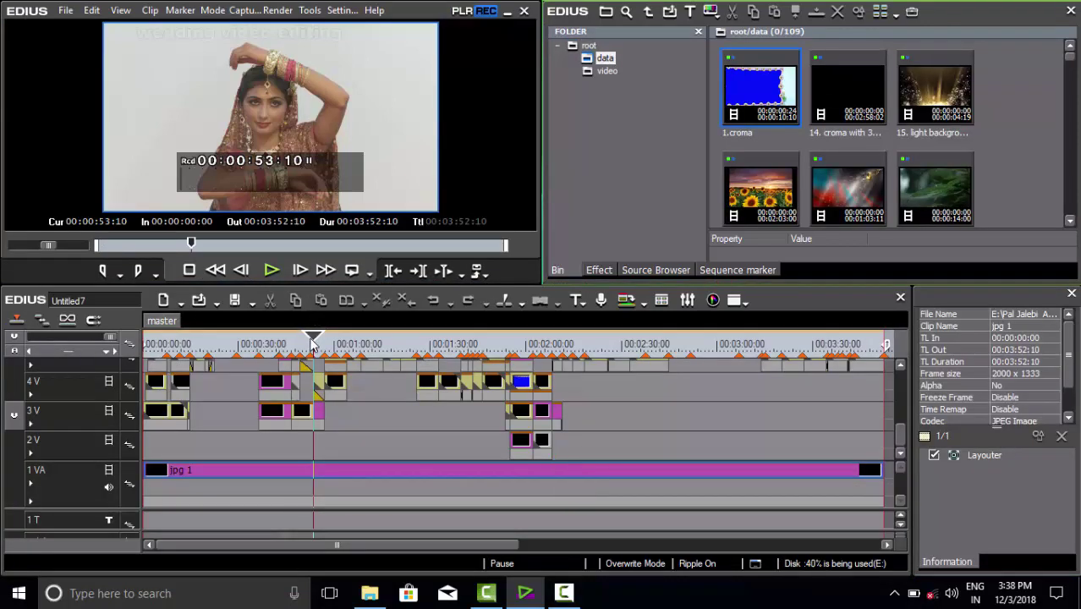
Preview the reopened master sequence by moving the timeline cursor back to 00:00:36:08 and forward to 00:01:20:22.
{"action": "left_click_drag", "start_coordinate": [313, 345], "coordinate": [259, 345]}
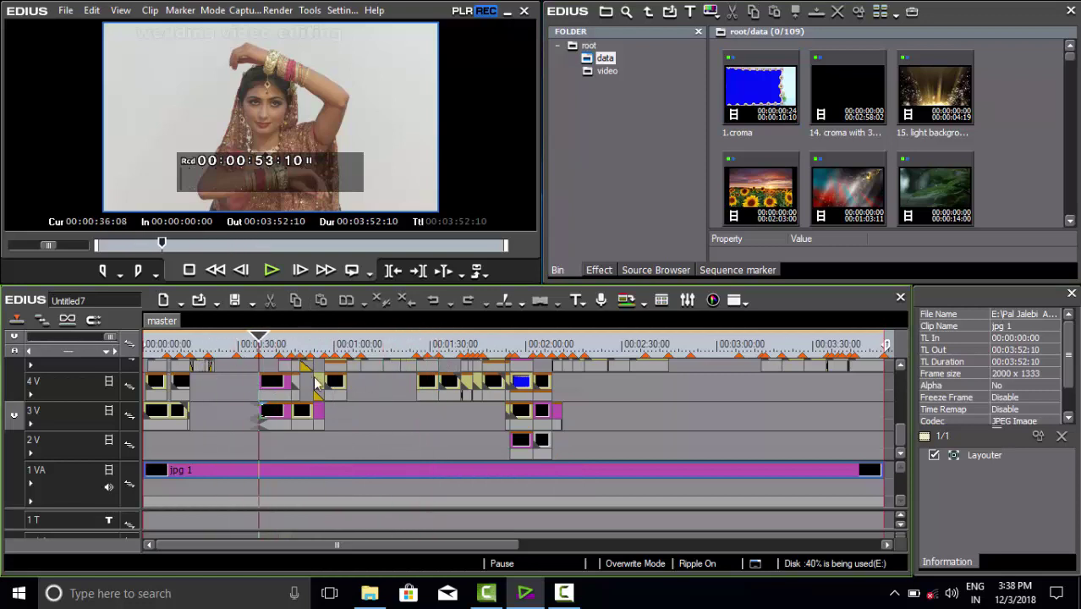
{"action": "left_click_drag", "start_coordinate": [315, 382], "coordinate": [395, 403]}
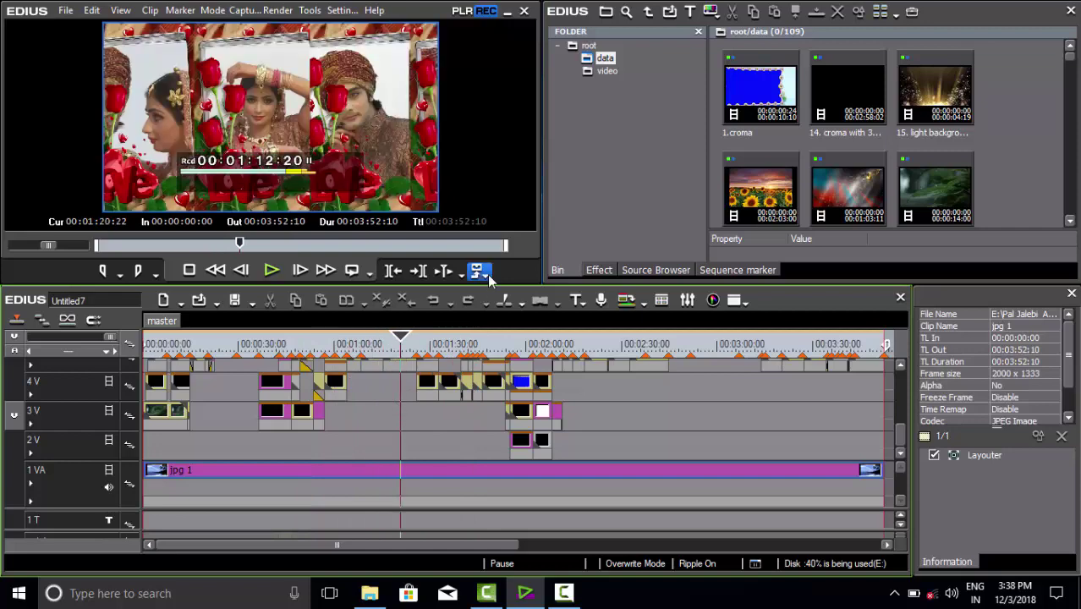
Create a new project named Untitled9 with customized settings, using the HD 1920 x 1080 50i video preset.
{"action": "left_click", "coordinate": [66, 11]}
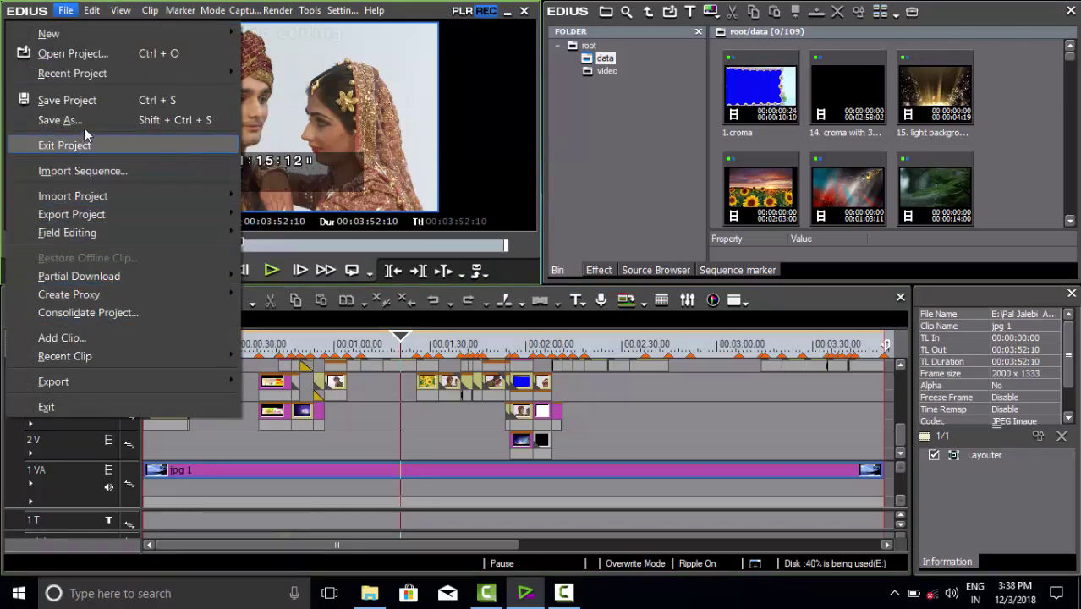
{"action": "mouse_move", "coordinate": [82, 34]}
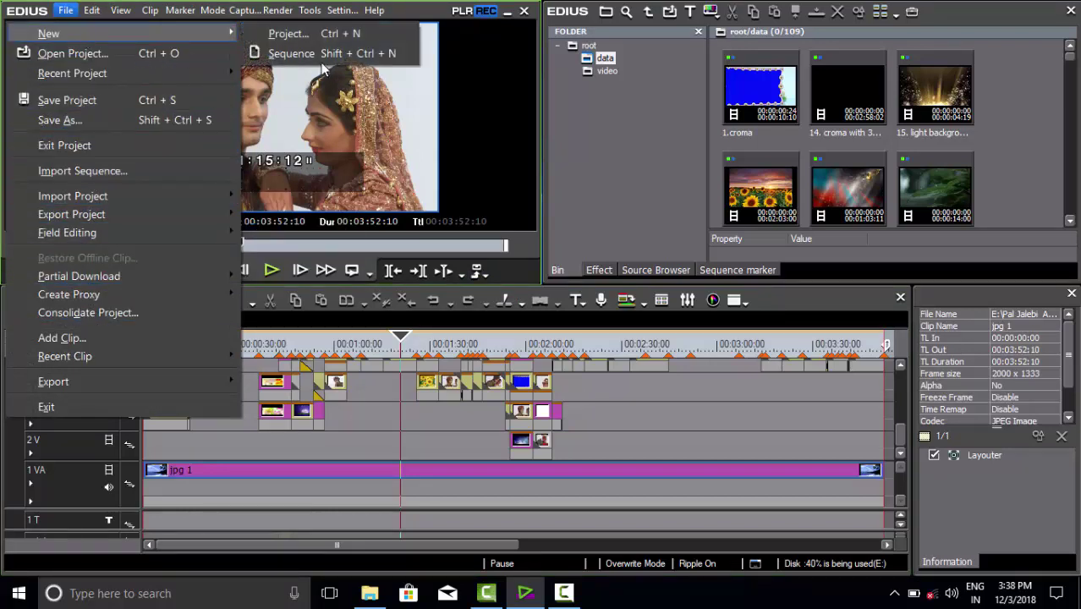
{"action": "left_click", "coordinate": [301, 33]}
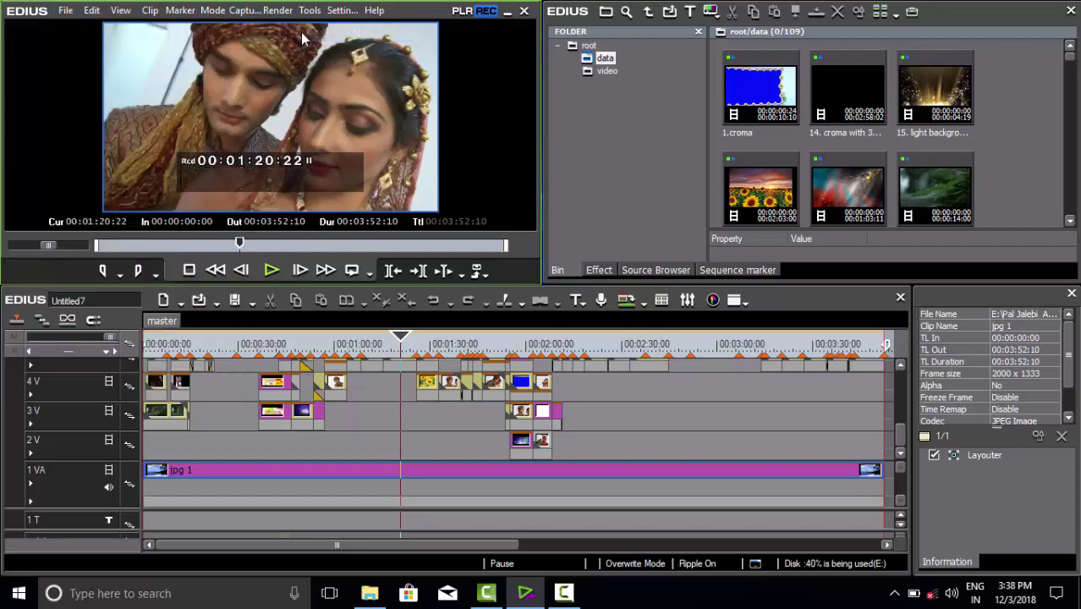
{"action": "key", "text": "ctrl+n"}
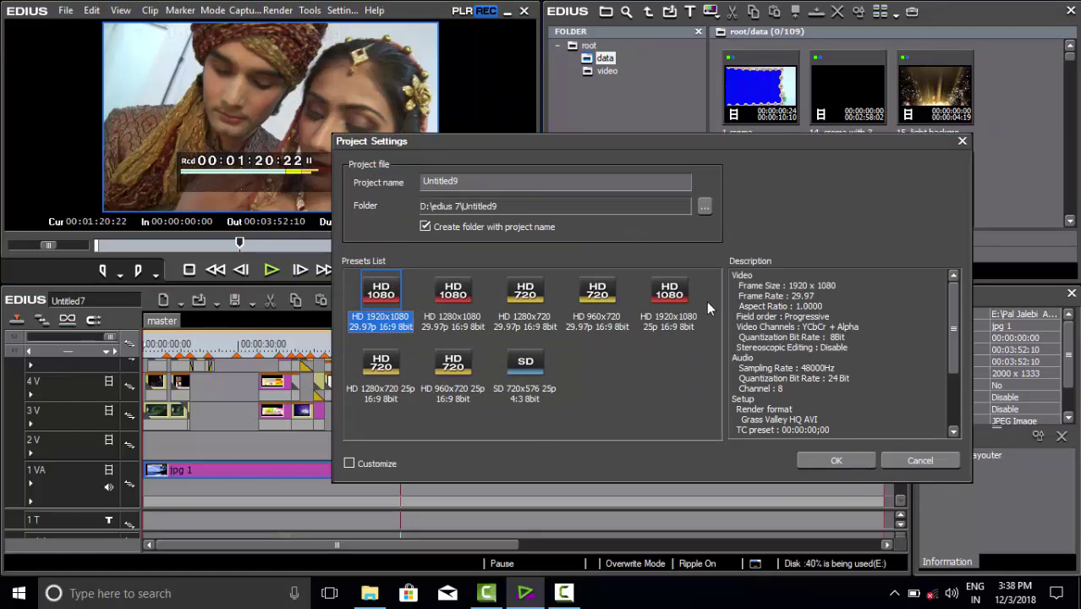
{"action": "left_click", "coordinate": [350, 463]}
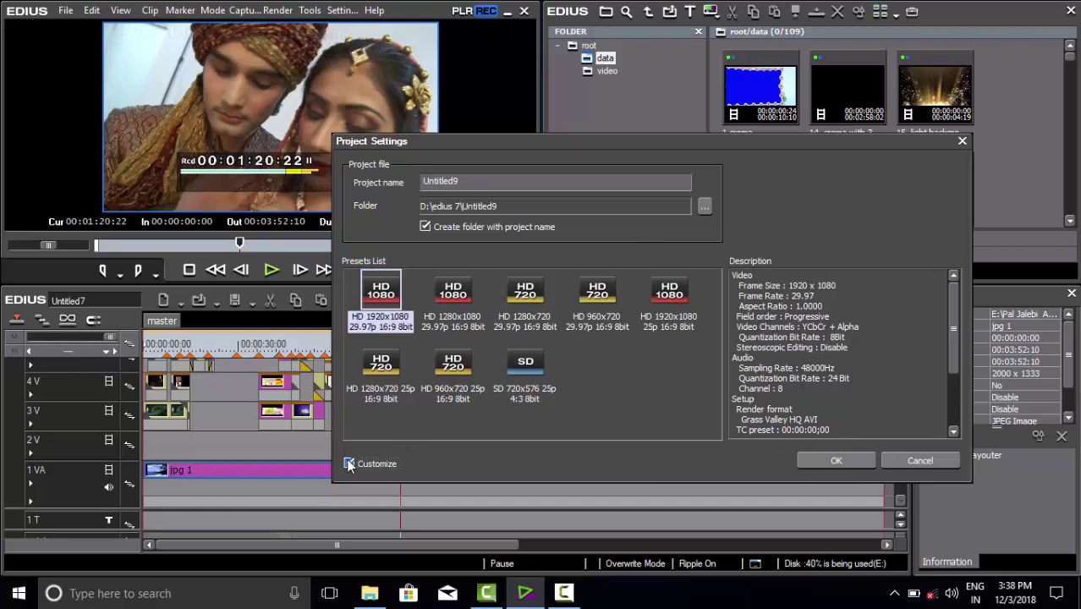
{"action": "left_click", "coordinate": [827, 462]}
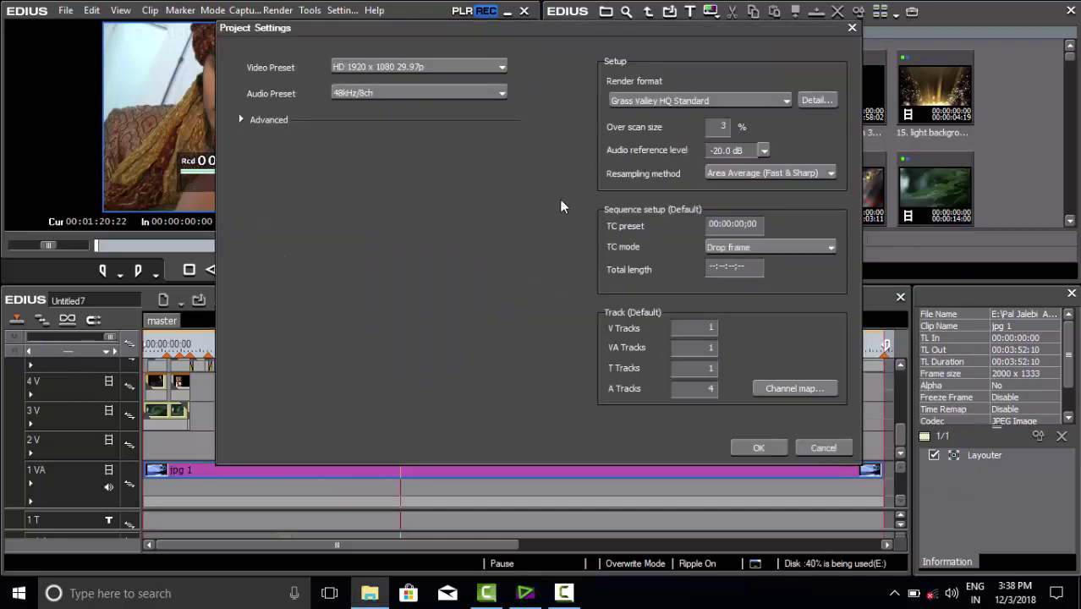
{"action": "left_click", "coordinate": [501, 67]}
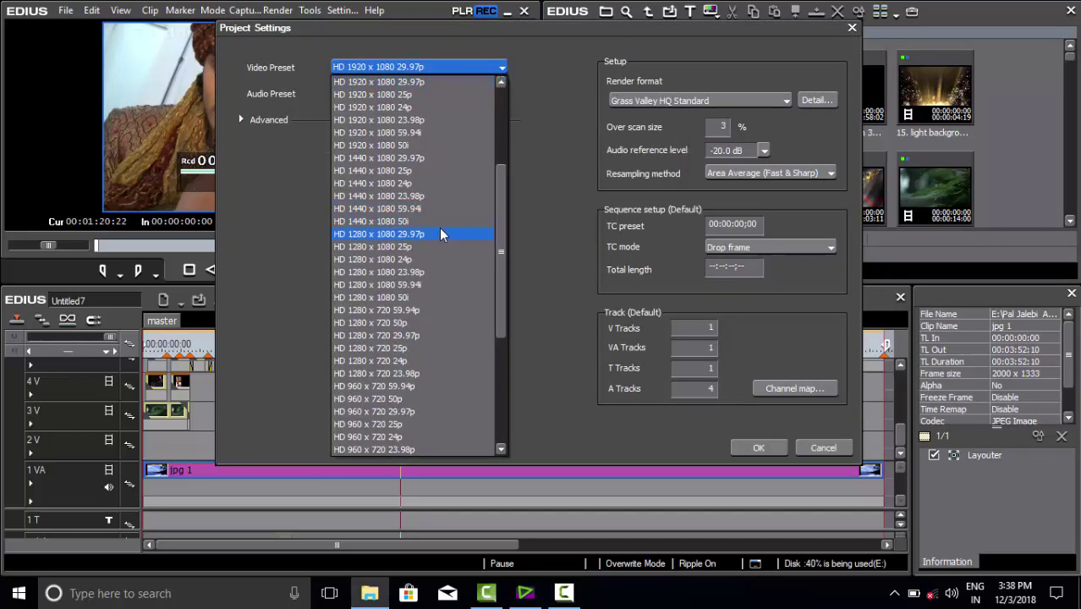
{"action": "left_click", "coordinate": [401, 148]}
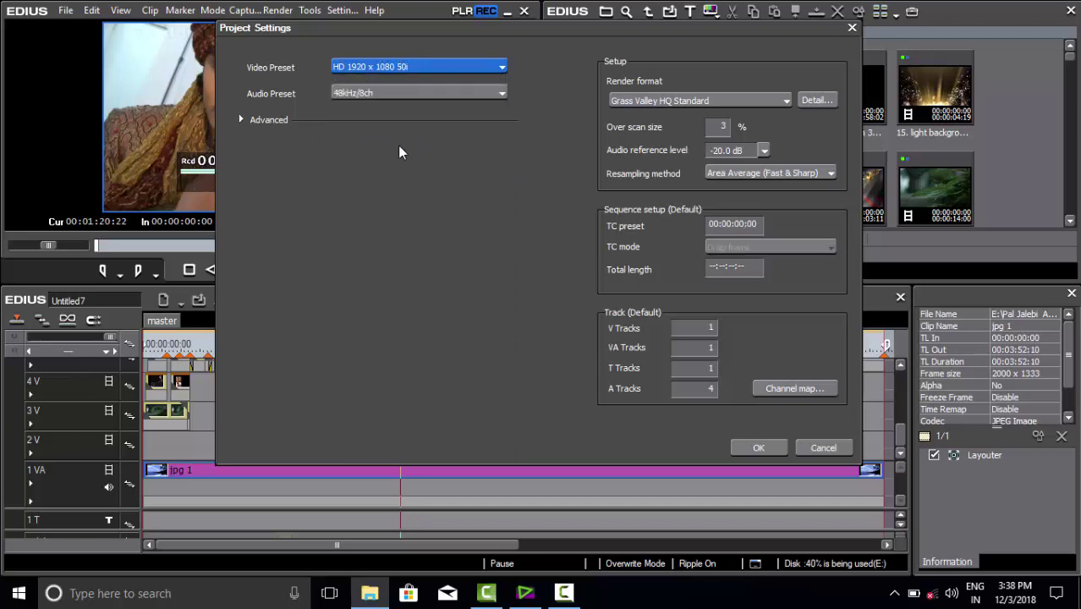
{"action": "left_click", "coordinate": [759, 448]}
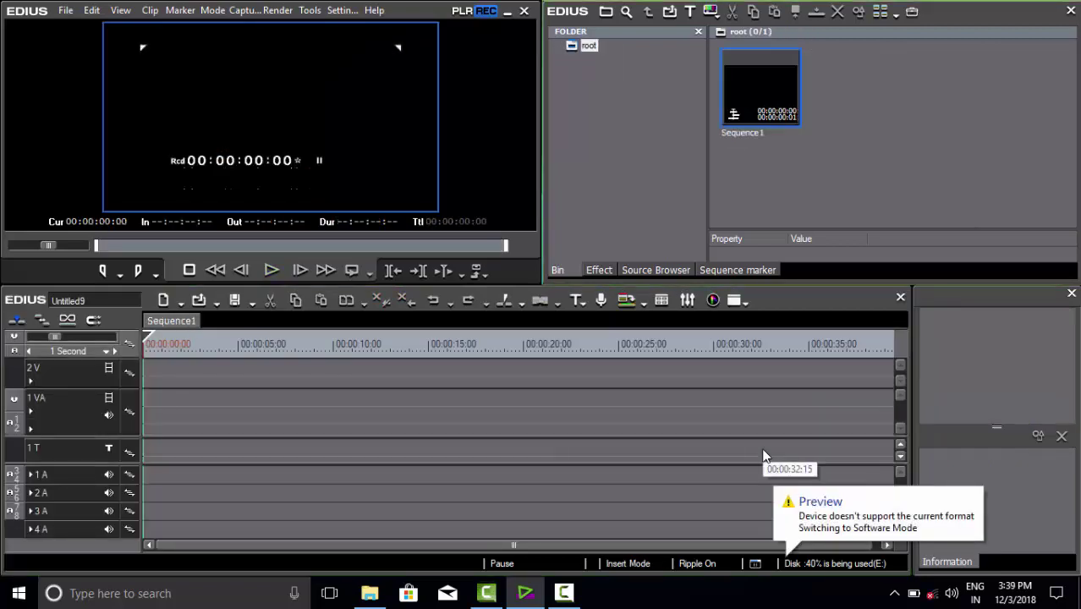
Start opening an existing project and browse from the edius 7 folder on drive D: to Local Disk (E:).
{"action": "left_click", "coordinate": [66, 10]}
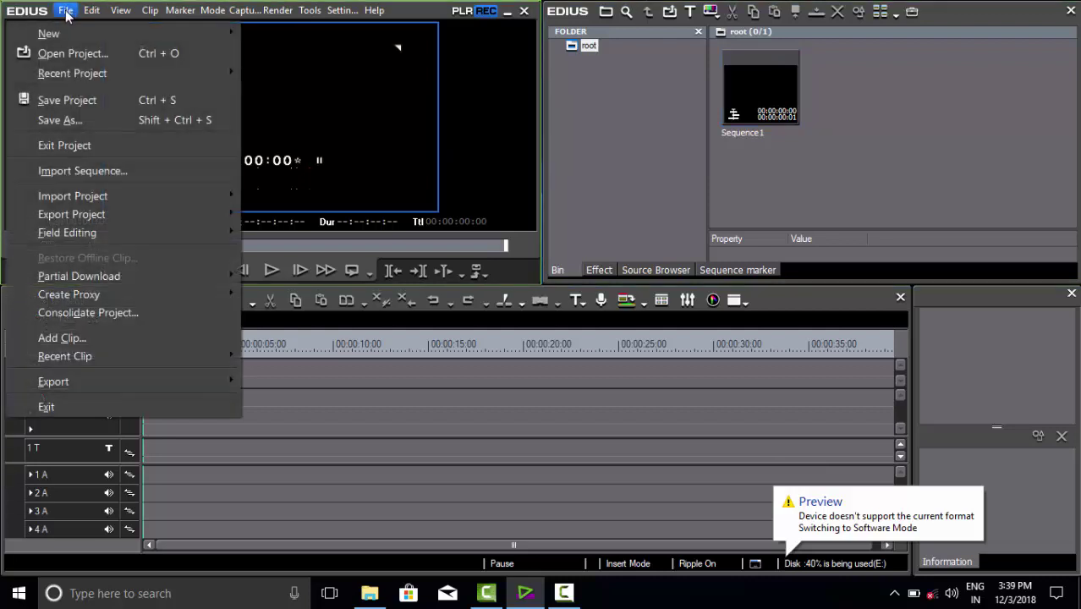
{"action": "left_click", "coordinate": [72, 54]}
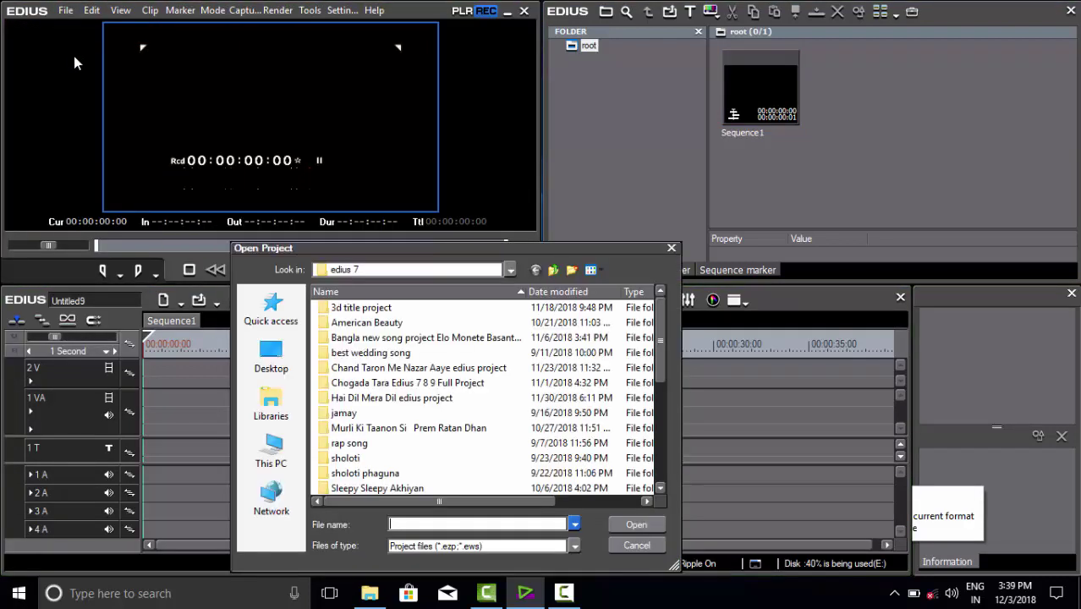
{"action": "mouse_move", "coordinate": [661, 348]}
{"action": "left_mouse_down"}
{"action": "mouse_move", "coordinate": [664, 370]}
{"action": "mouse_move", "coordinate": [660, 334]}
{"action": "left_mouse_up"}
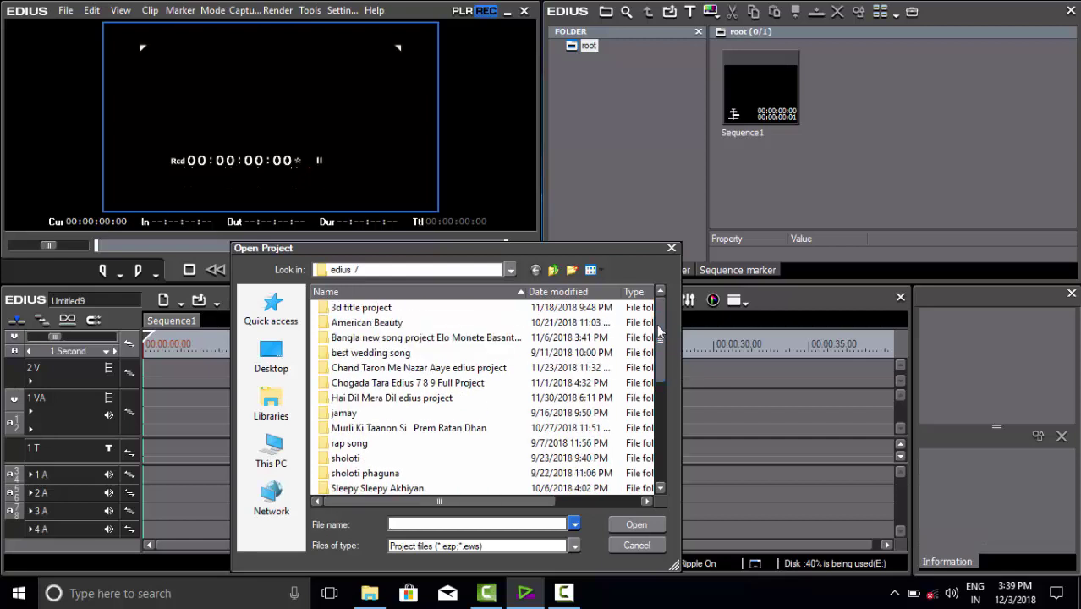
{"action": "left_click_drag", "start_coordinate": [660, 334], "coordinate": [661, 390]}
{"action": "left_click", "coordinate": [553, 271]}
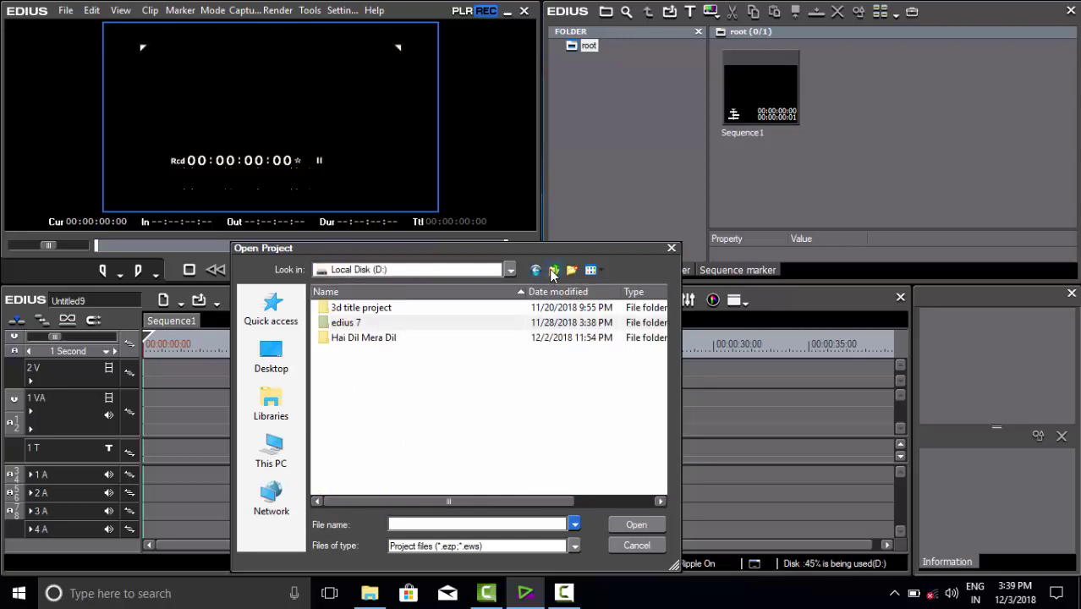
{"action": "left_click", "coordinate": [554, 271]}
{"action": "left_click_drag", "start_coordinate": [666, 394], "coordinate": [665, 452]}
{"action": "double_click", "coordinate": [401, 452]}
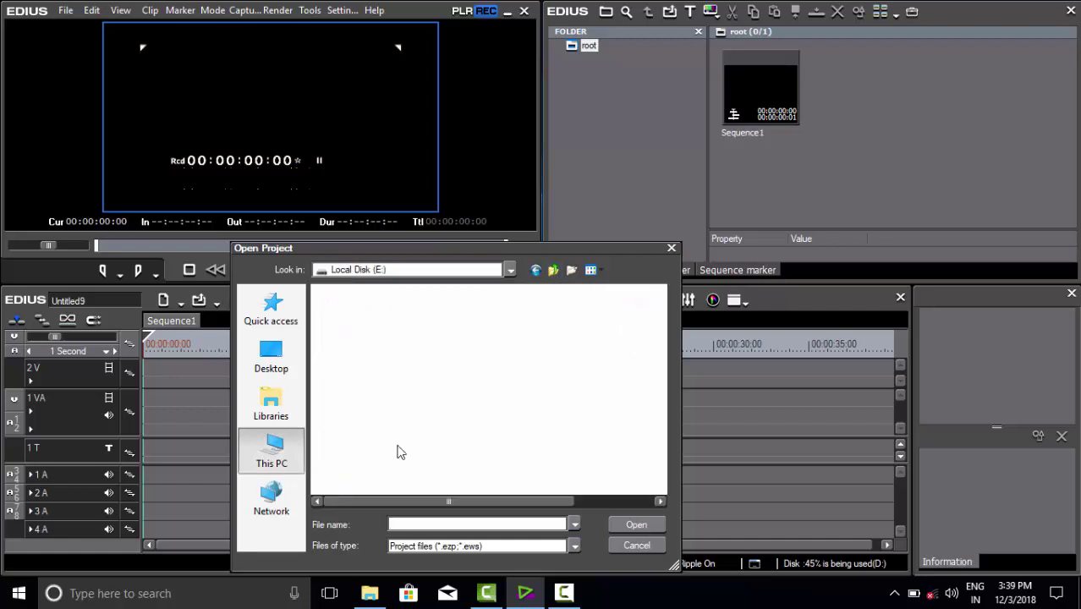
Open the Untitled7 project from the Pal Jalebi folder on drive E:.
{"action": "left_click_drag", "start_coordinate": [663, 392], "coordinate": [663, 489]}
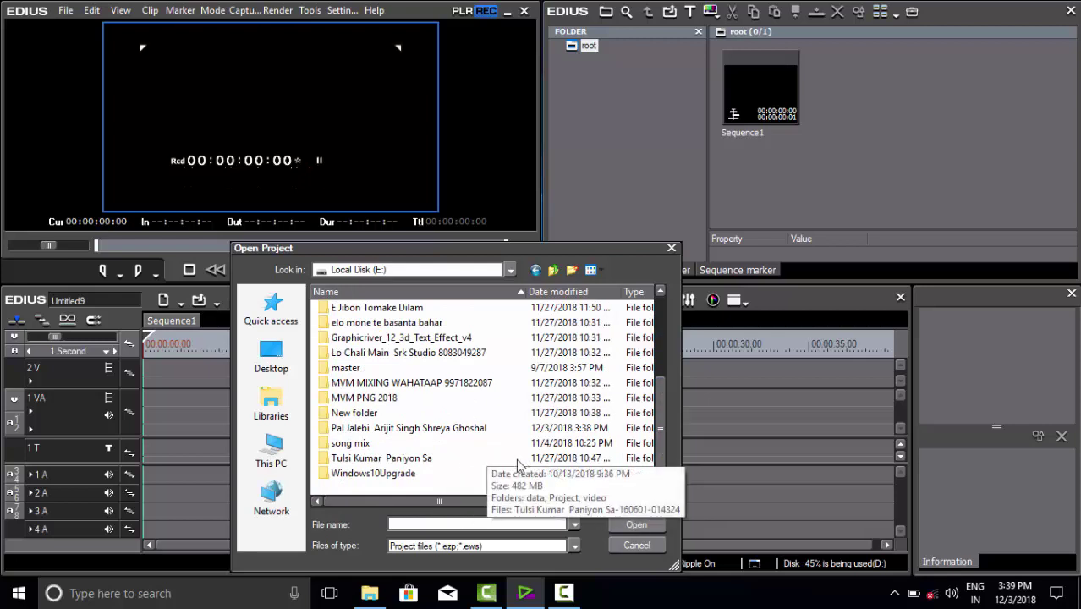
{"action": "left_click", "coordinate": [389, 429]}
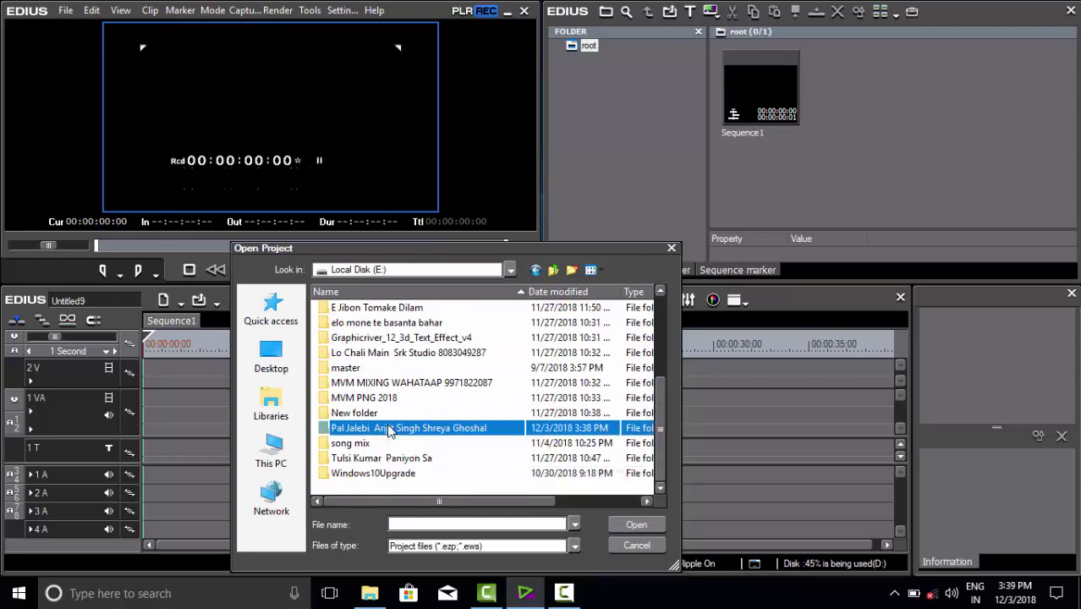
{"action": "double_click", "coordinate": [390, 430]}
{"action": "left_click", "coordinate": [353, 372]}
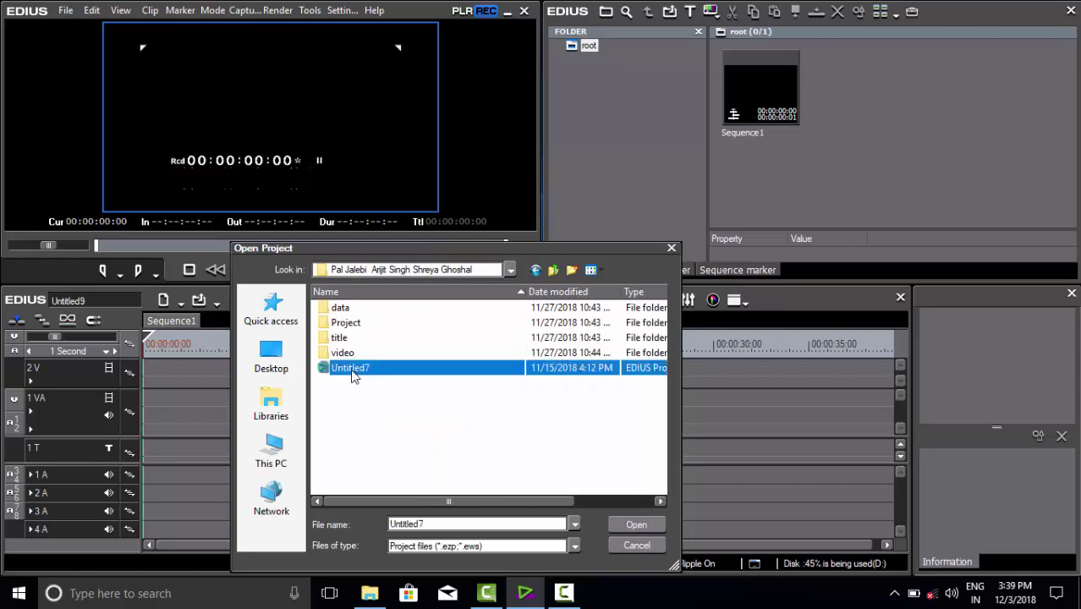
{"action": "left_click", "coordinate": [636, 525]}
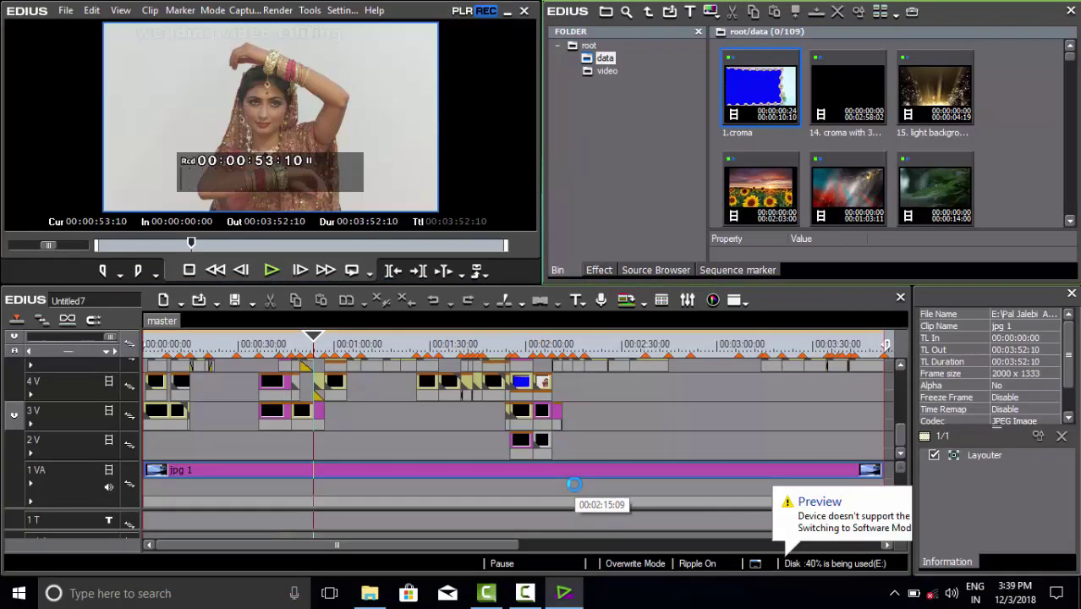
Preview different parts of the master sequence, including its end, and finish with the timeline cursor at 00:02:41:05.
{"action": "left_click_drag", "start_coordinate": [314, 338], "coordinate": [646, 398]}
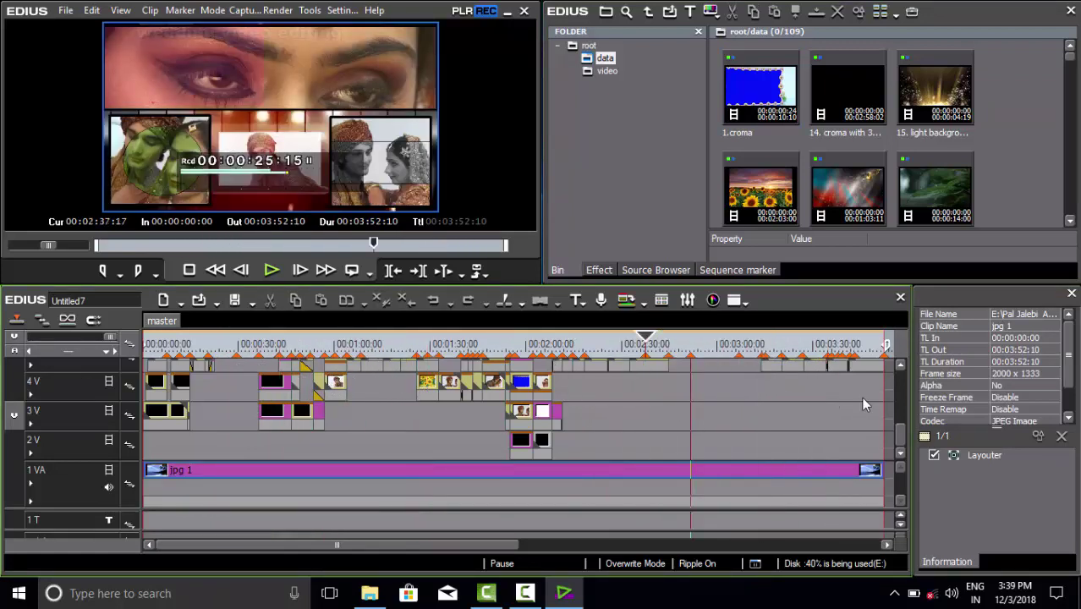
{"action": "key", "text": "End"}
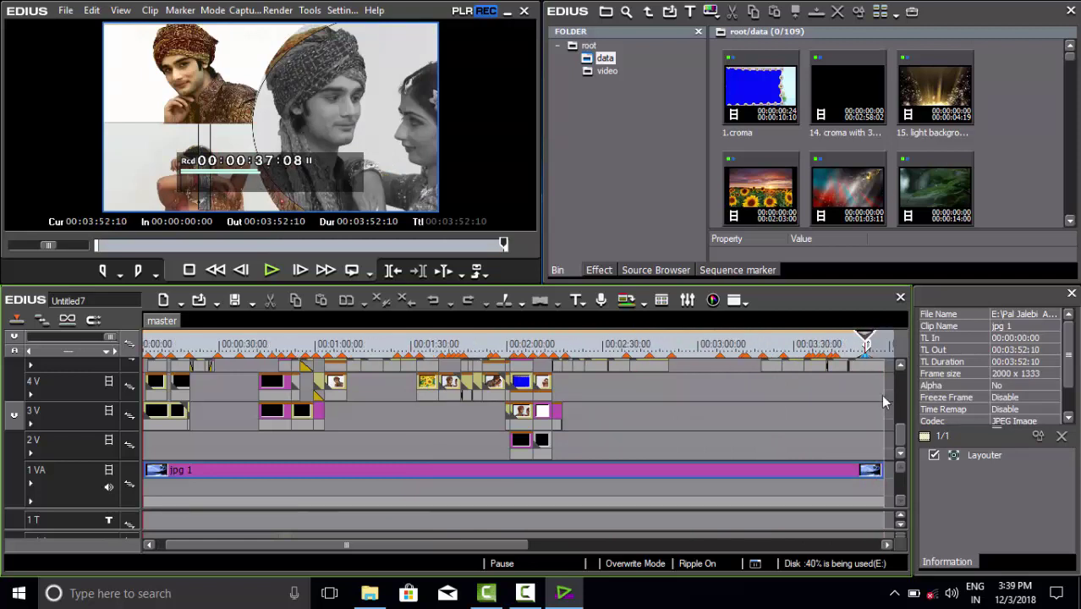
{"action": "left_click_drag", "start_coordinate": [880, 394], "coordinate": [664, 438]}
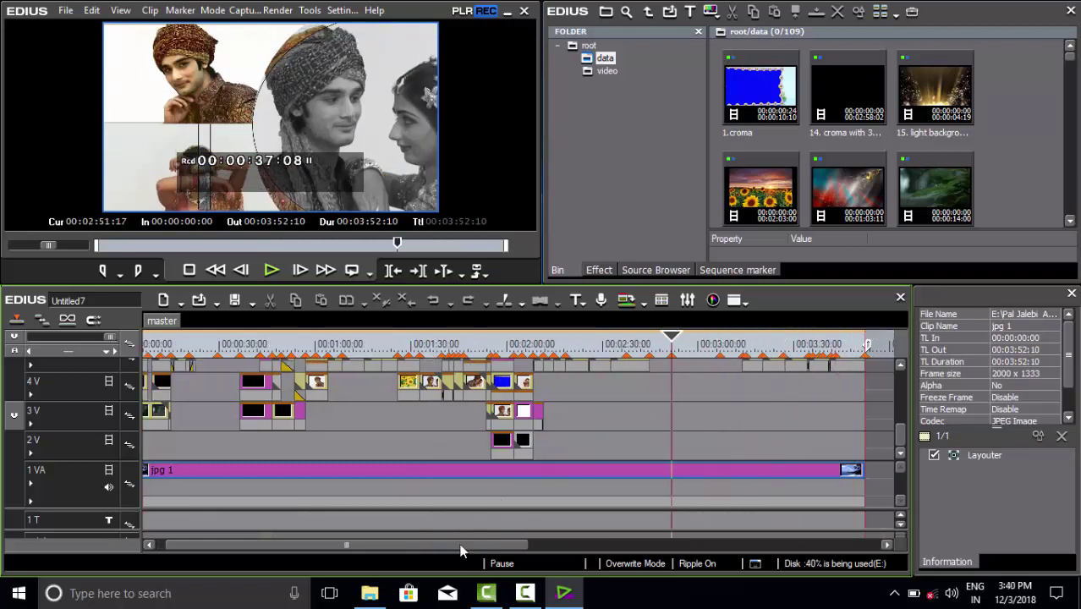
{"action": "left_click_drag", "start_coordinate": [458, 545], "coordinate": [423, 551]}
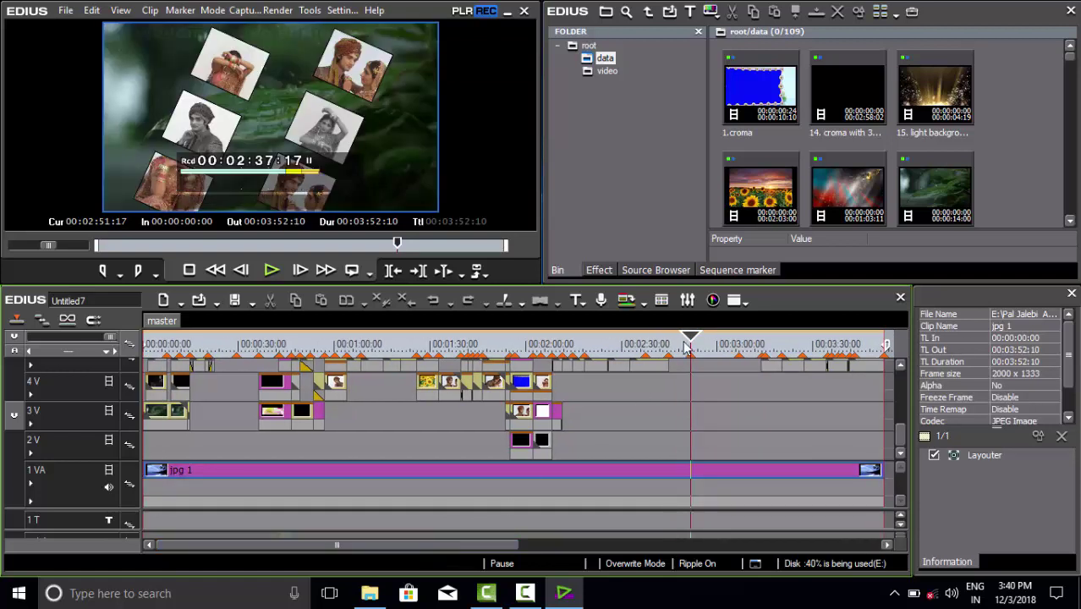
{"action": "left_click_drag", "start_coordinate": [687, 345], "coordinate": [561, 347]}
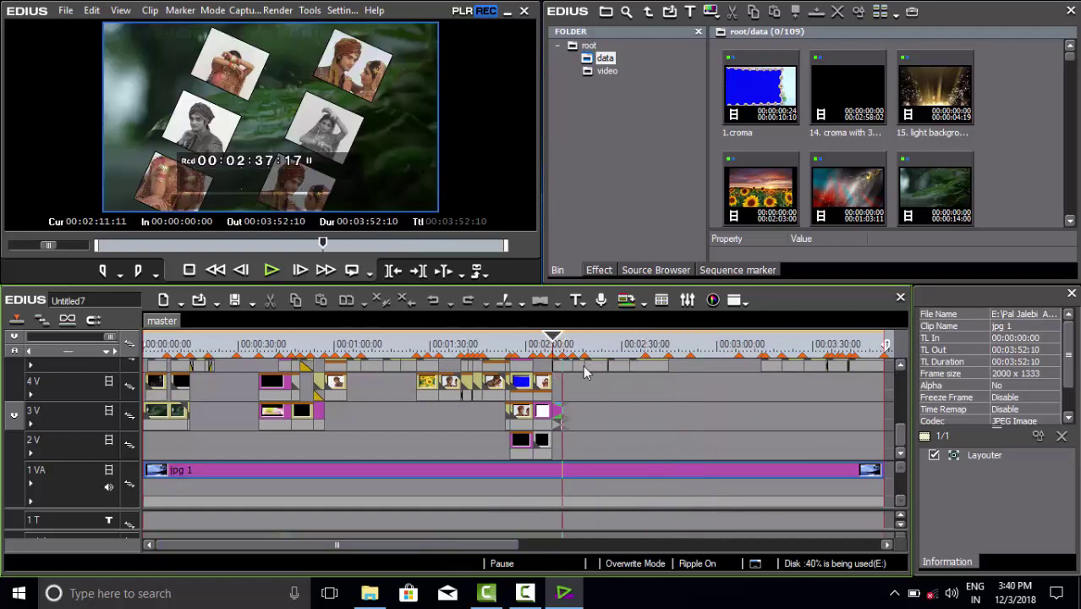
{"action": "left_click", "coordinate": [582, 366]}
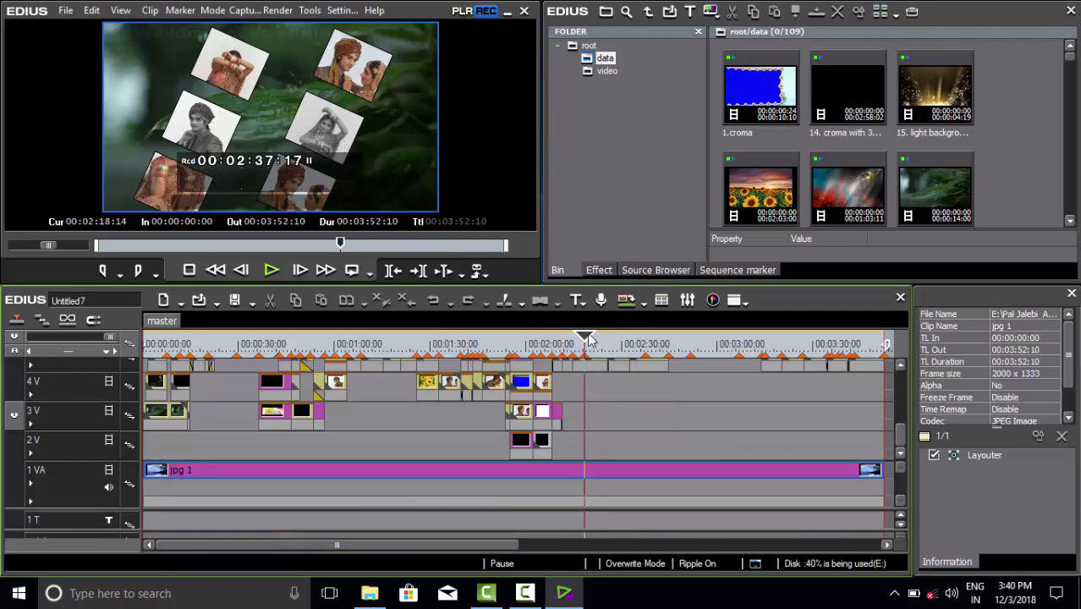
{"action": "left_click_drag", "start_coordinate": [591, 338], "coordinate": [645, 338]}
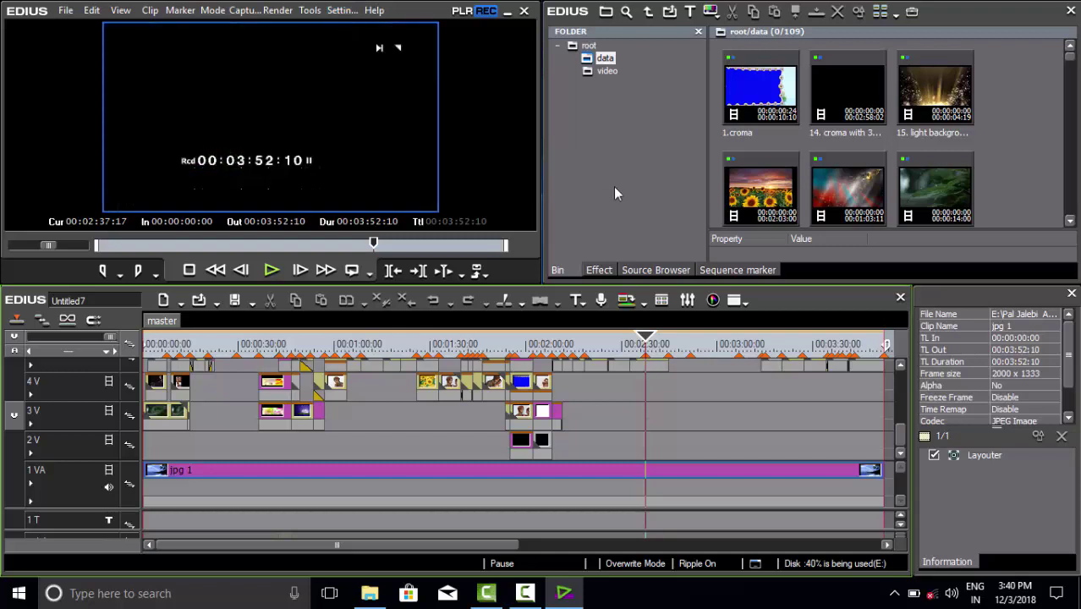
{"action": "left_click", "coordinate": [657, 344]}
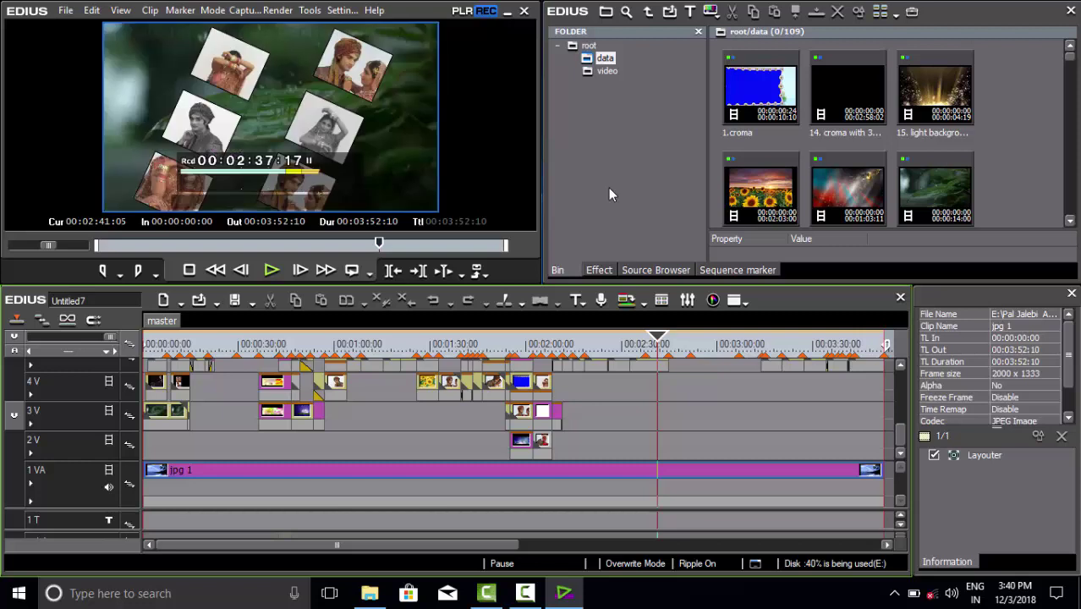
Change the current project's video preset to HD 1920 x 1080 50i in the project settings, with the advanced settings expanded.
{"action": "left_click", "coordinate": [341, 10]}
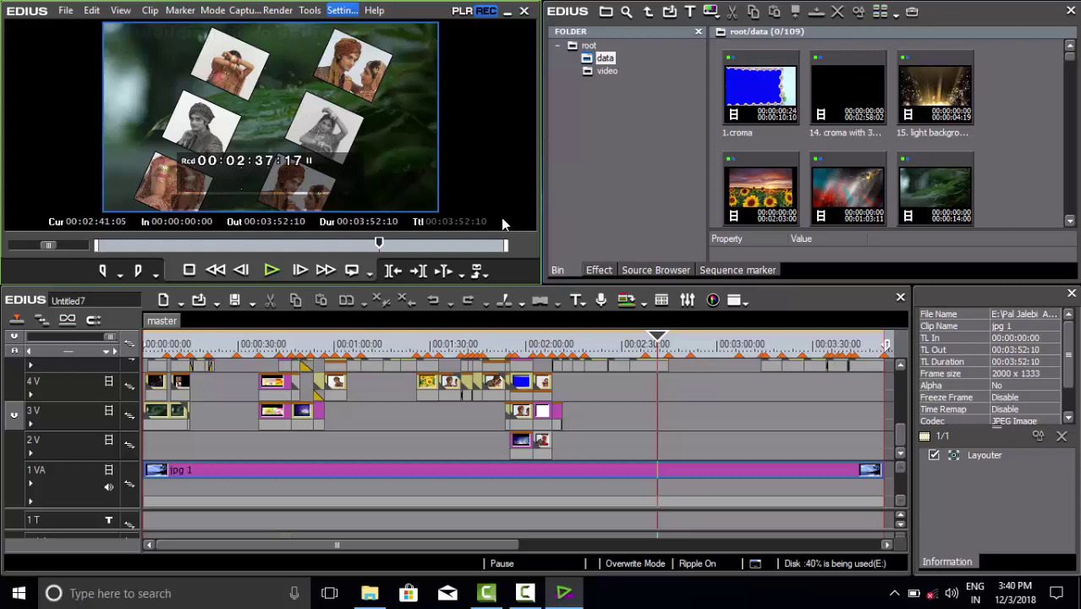
{"action": "left_click", "coordinate": [339, 13]}
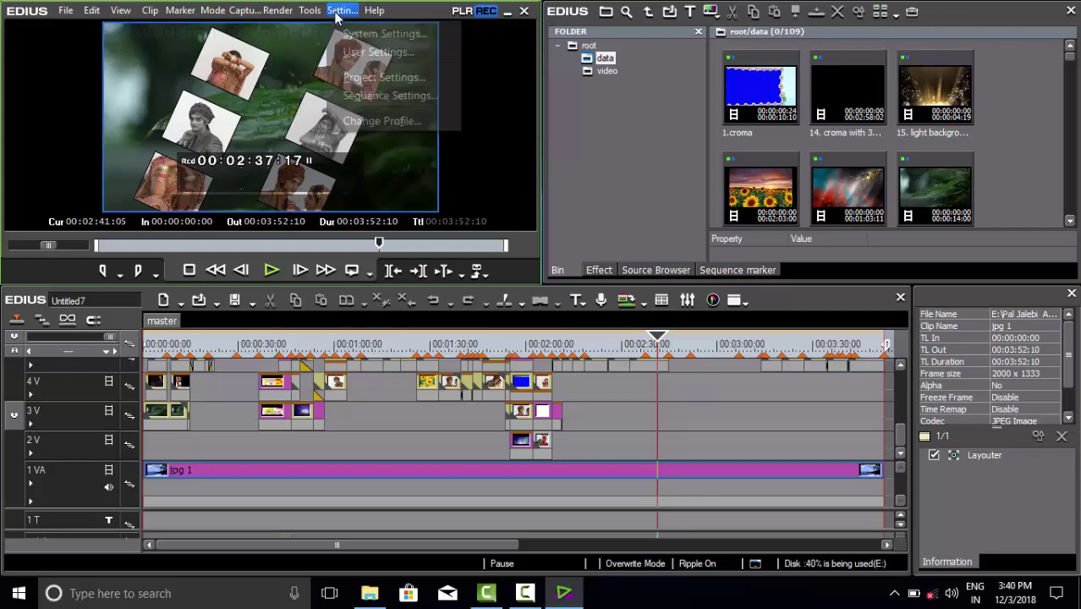
{"action": "left_click", "coordinate": [355, 79]}
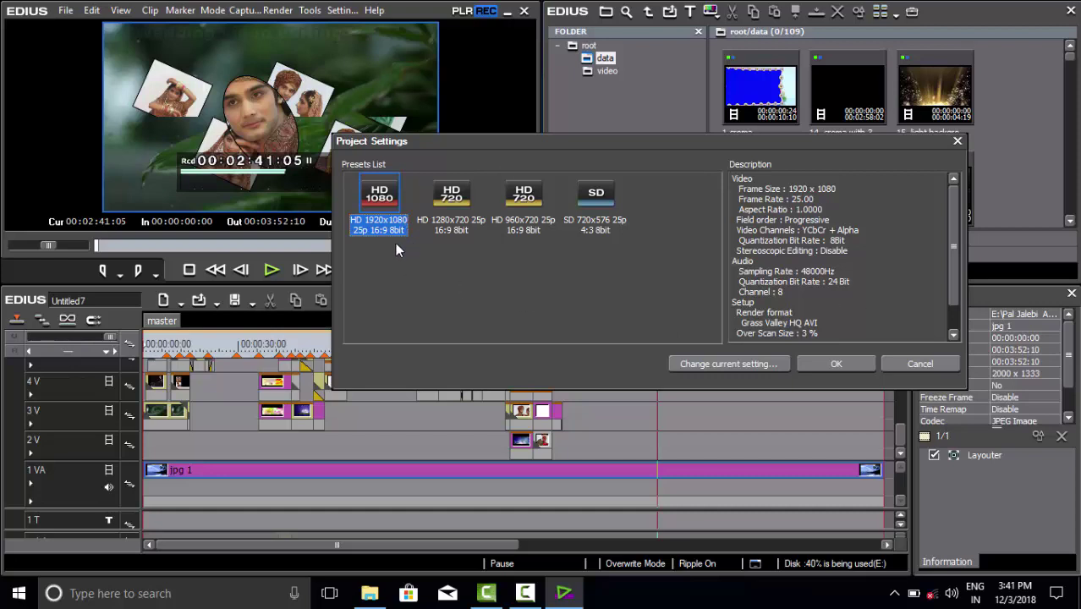
{"action": "left_click", "coordinate": [741, 365]}
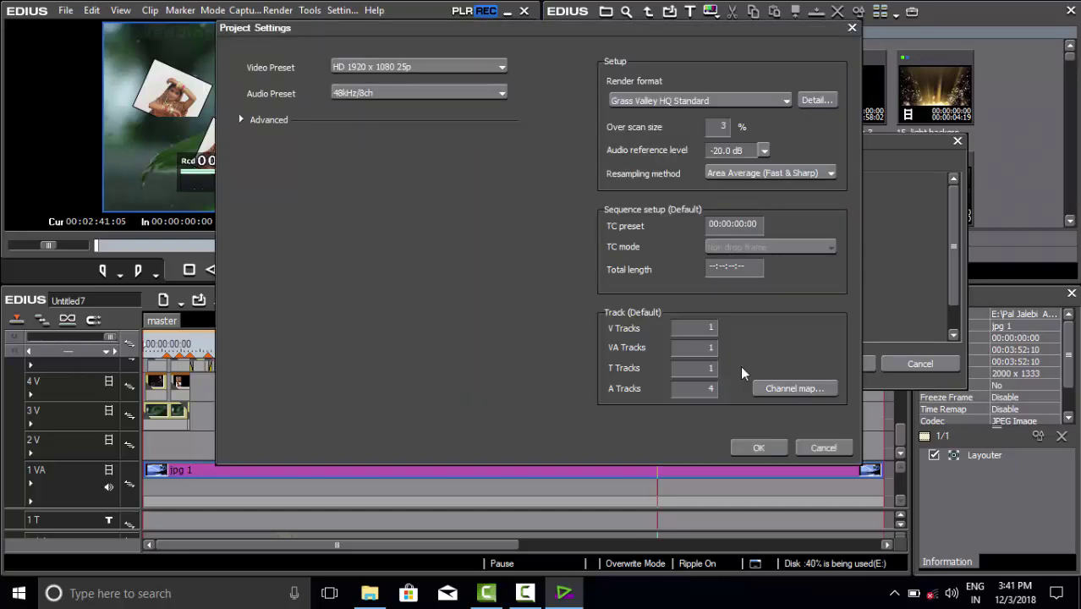
{"action": "left_click", "coordinate": [500, 66]}
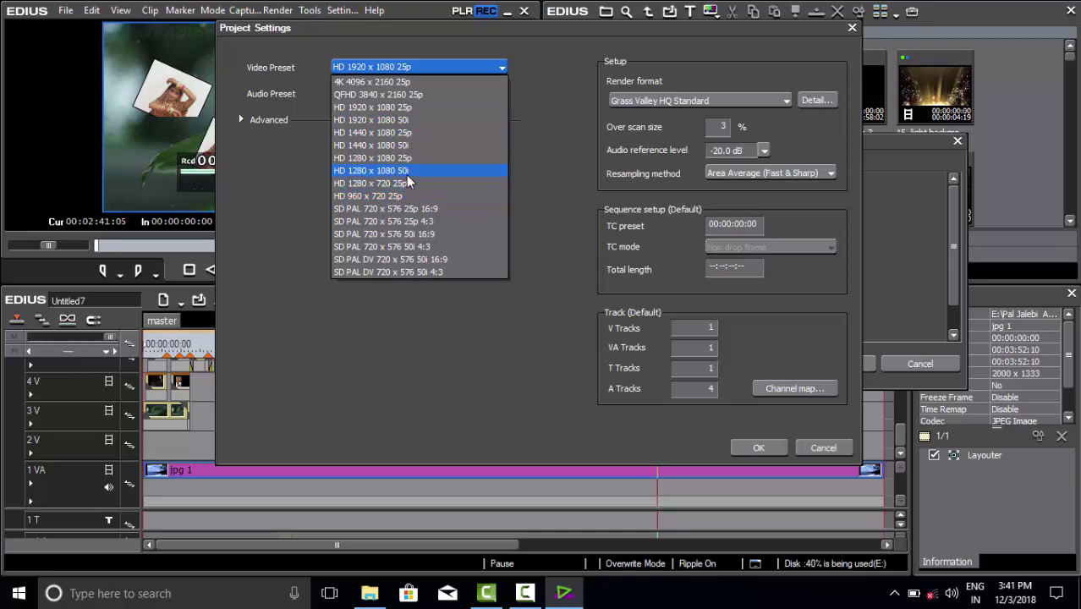
{"action": "left_click", "coordinate": [386, 119]}
{"action": "left_click", "coordinate": [387, 123]}
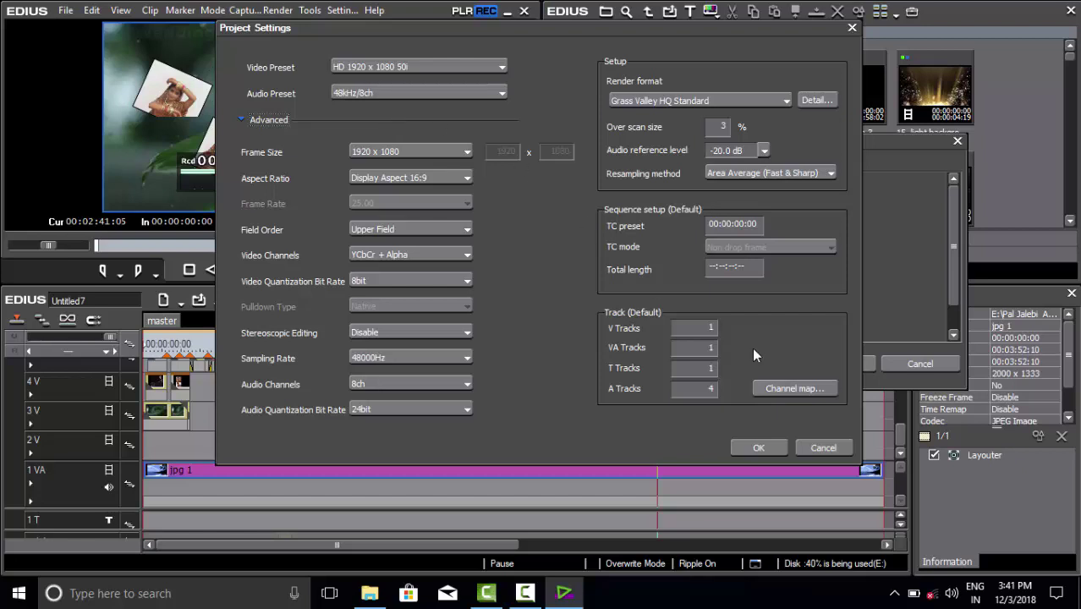
{"action": "left_click", "coordinate": [758, 448]}
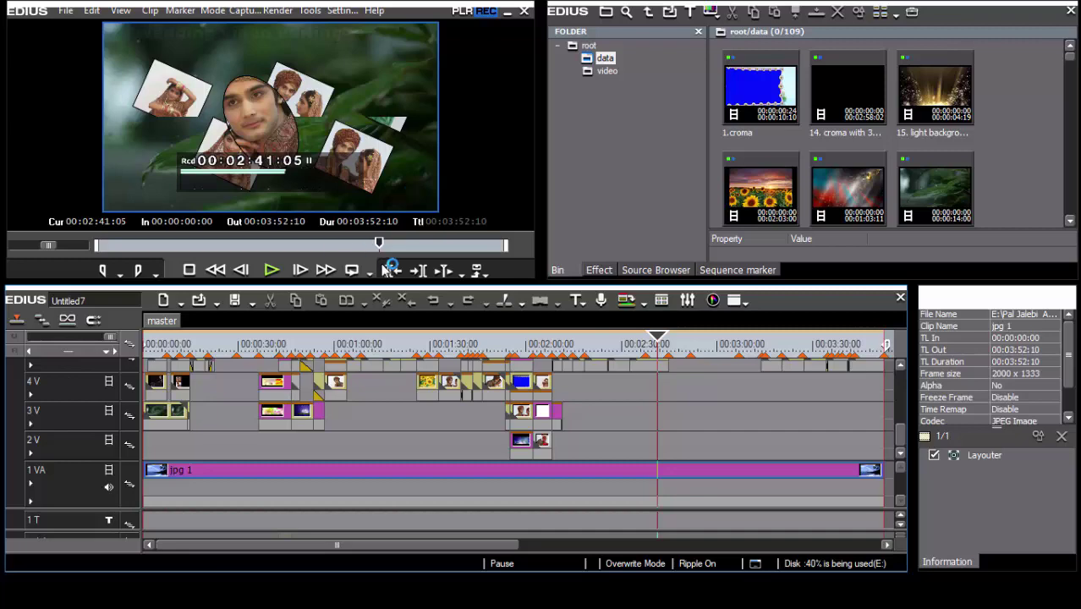
Dismiss the EDIUS System Reporter and the Windows end-process prompt without creating a report or ending the process.
{"action": "key", "text": "super"}
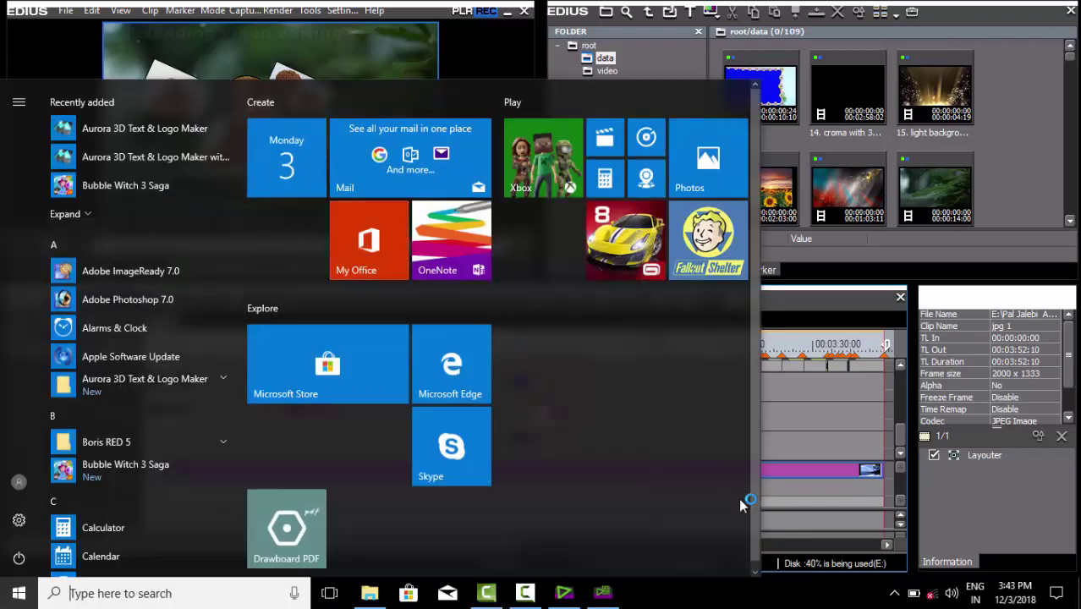
{"action": "left_click", "coordinate": [604, 595]}
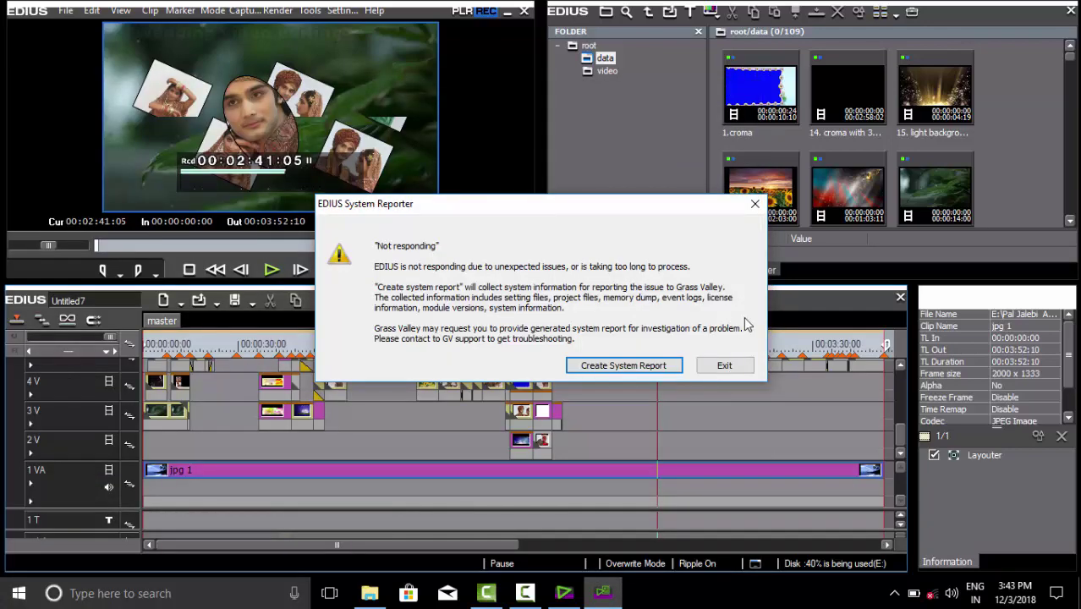
{"action": "left_click", "coordinate": [755, 204]}
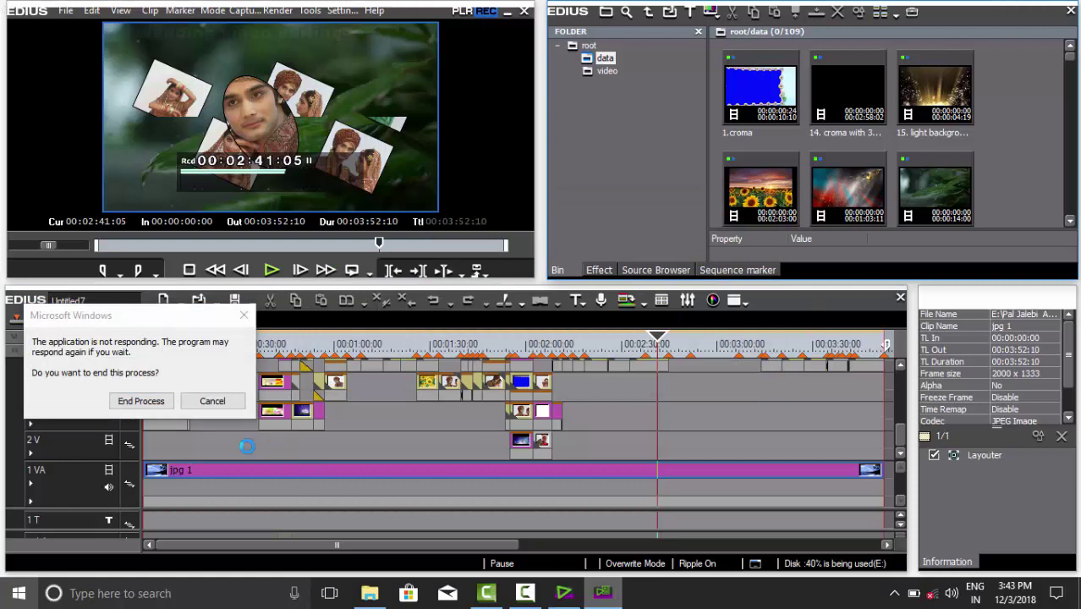
{"action": "left_click", "coordinate": [244, 314]}
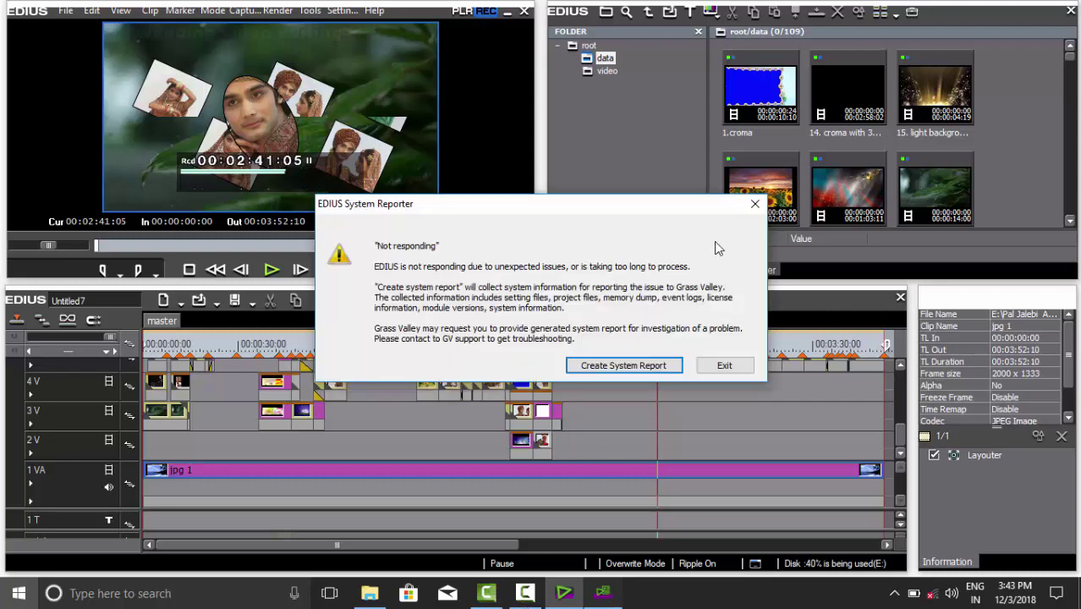
{"action": "left_click", "coordinate": [754, 205]}
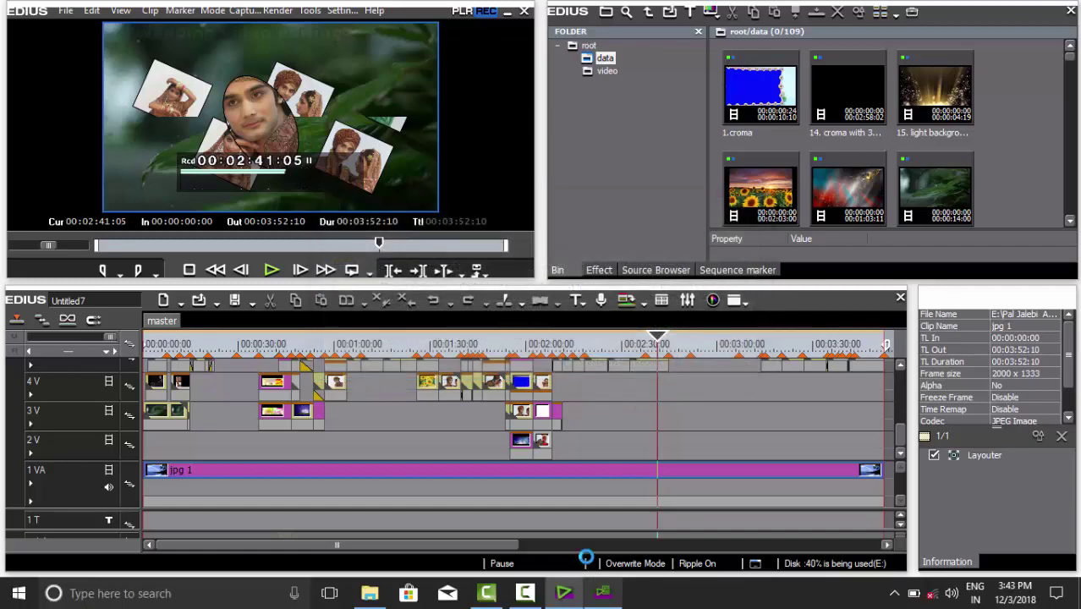